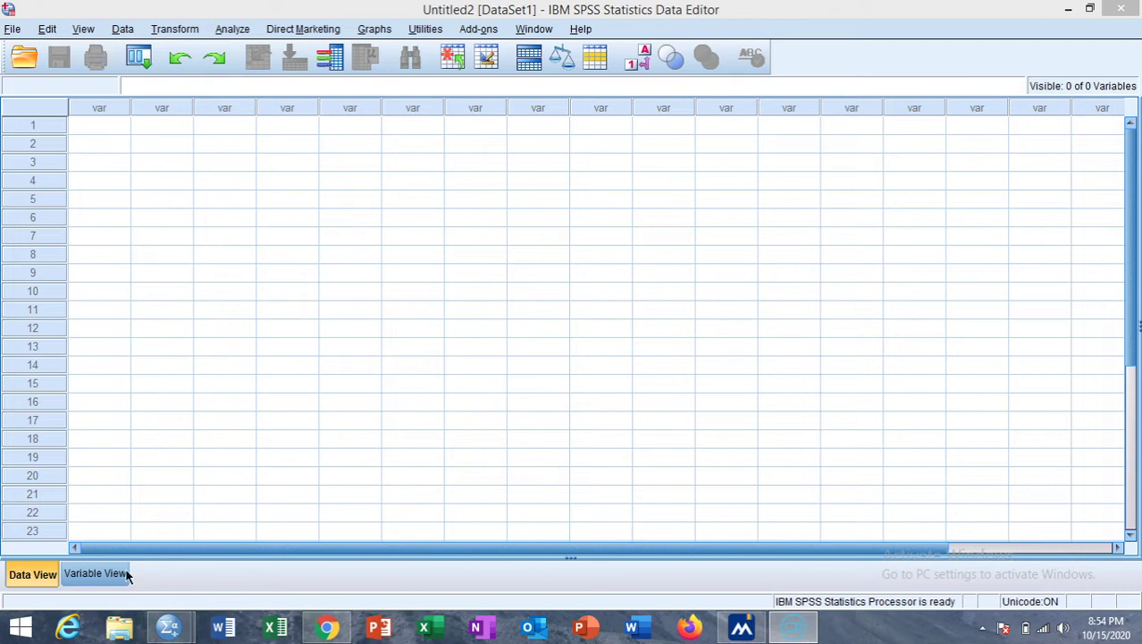
Step: Switch to the variable definitions and name the first two variables Student_ID and Student_Age
{"action": "left_click", "coordinate": [100, 579]}
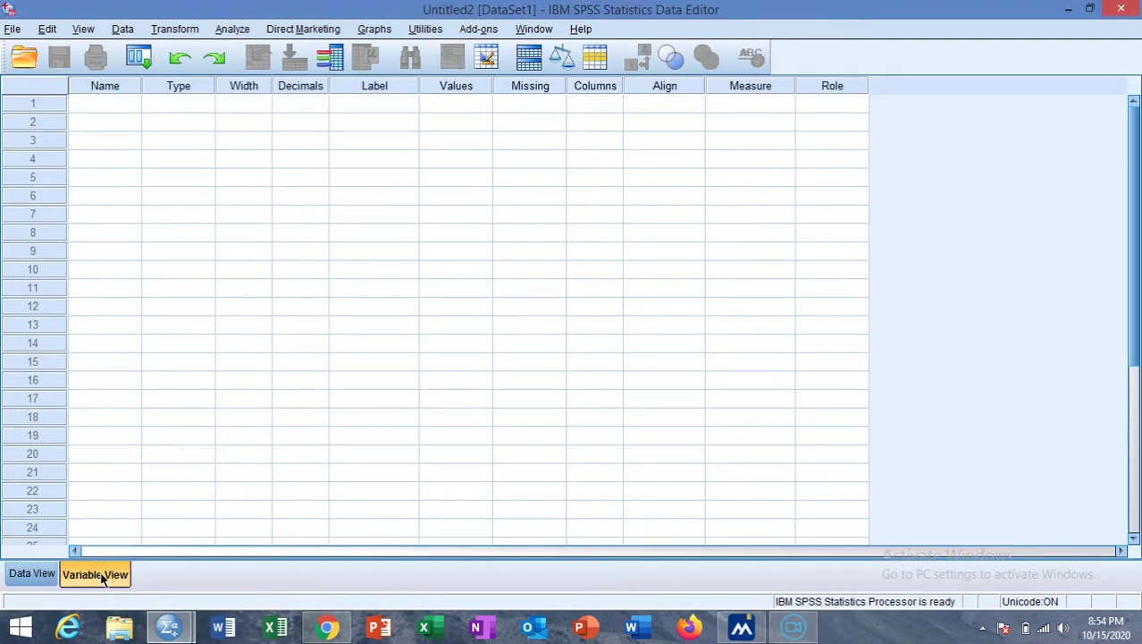
{"action": "left_click", "coordinate": [27, 584]}
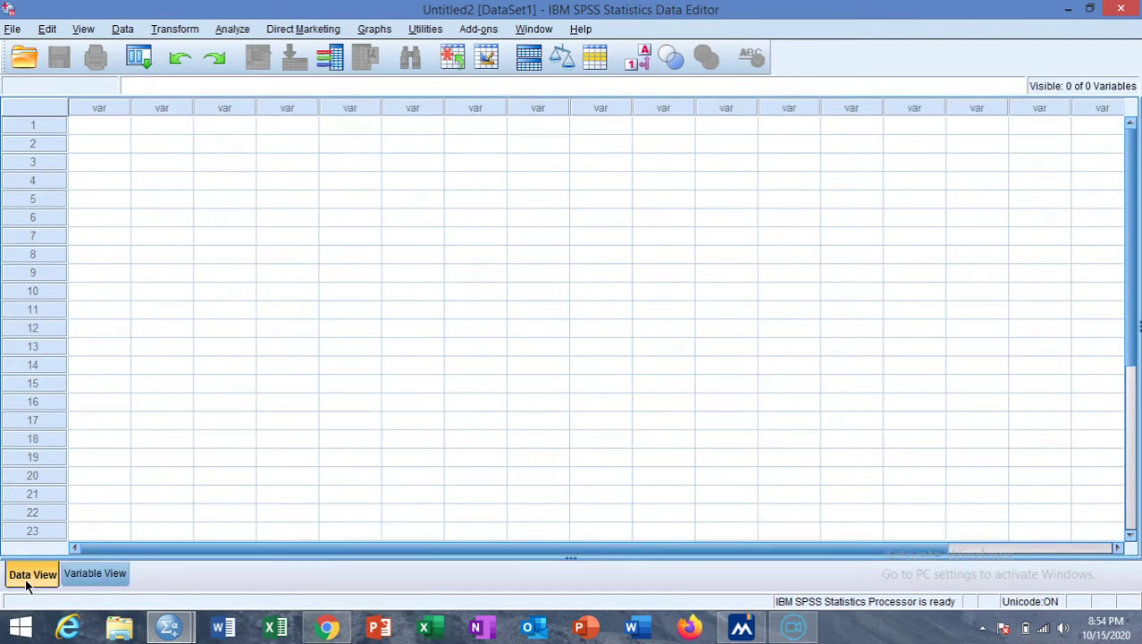
{"action": "left_click", "coordinate": [87, 579]}
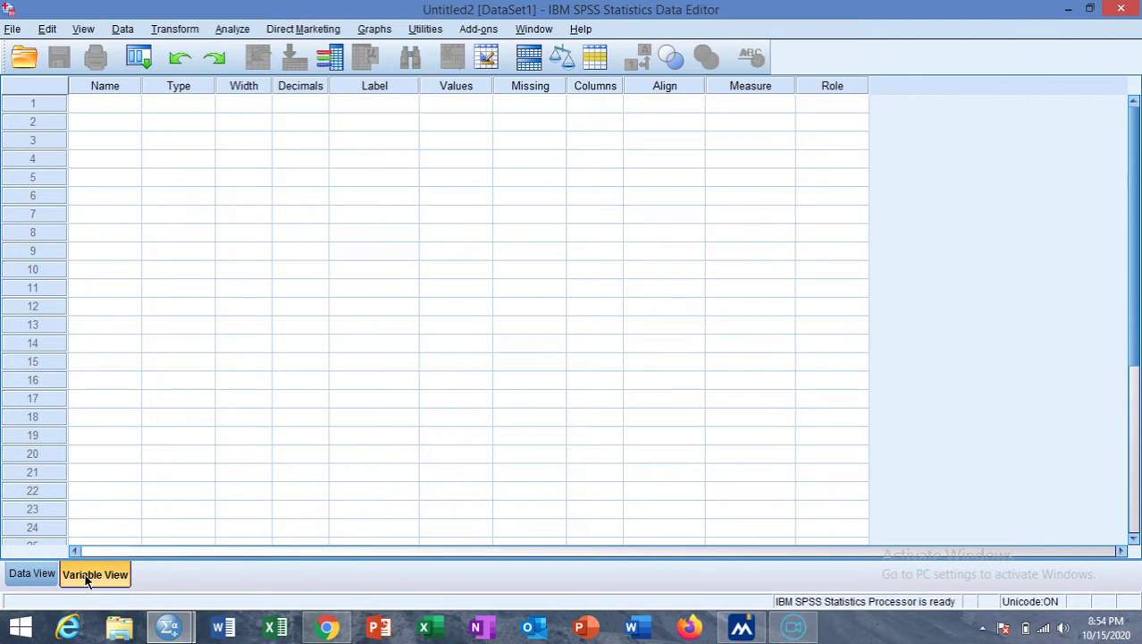
{"action": "left_click", "coordinate": [82, 104]}
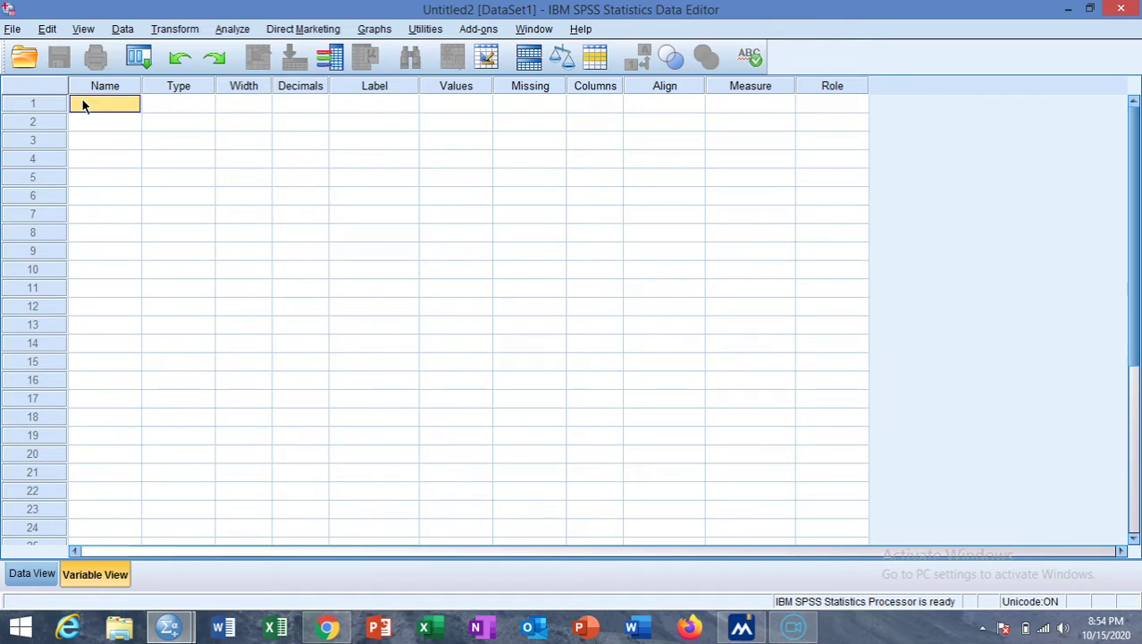
{"action": "type", "text": "Student"}
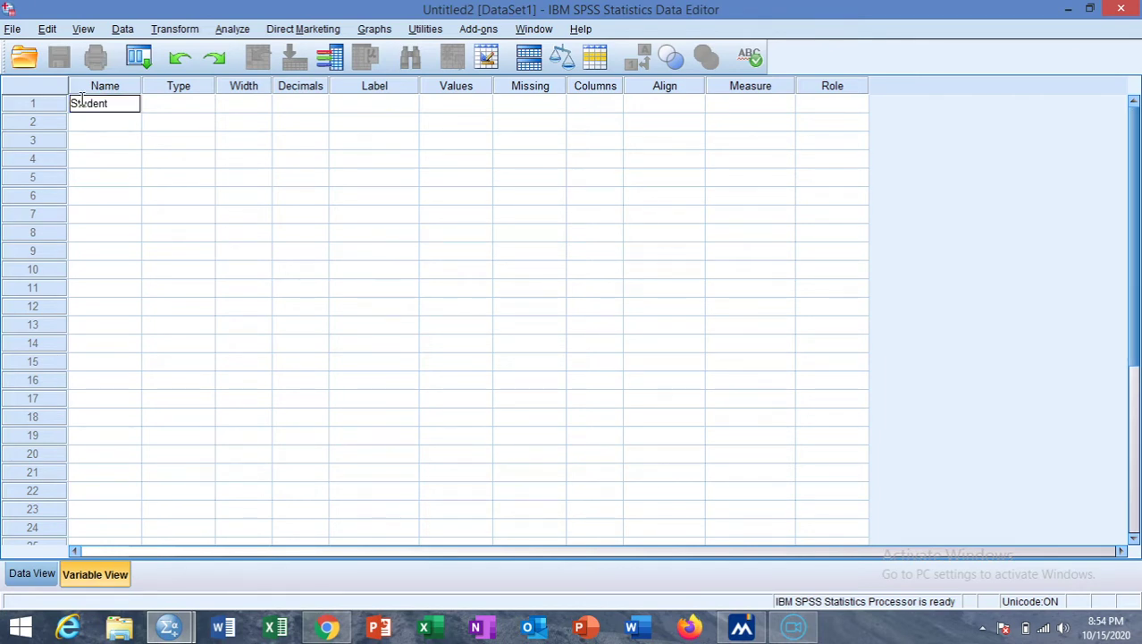
{"action": "type", "text": "_ID"}
{"action": "left_click", "coordinate": [83, 127]}
{"action": "type", "text": "S"}
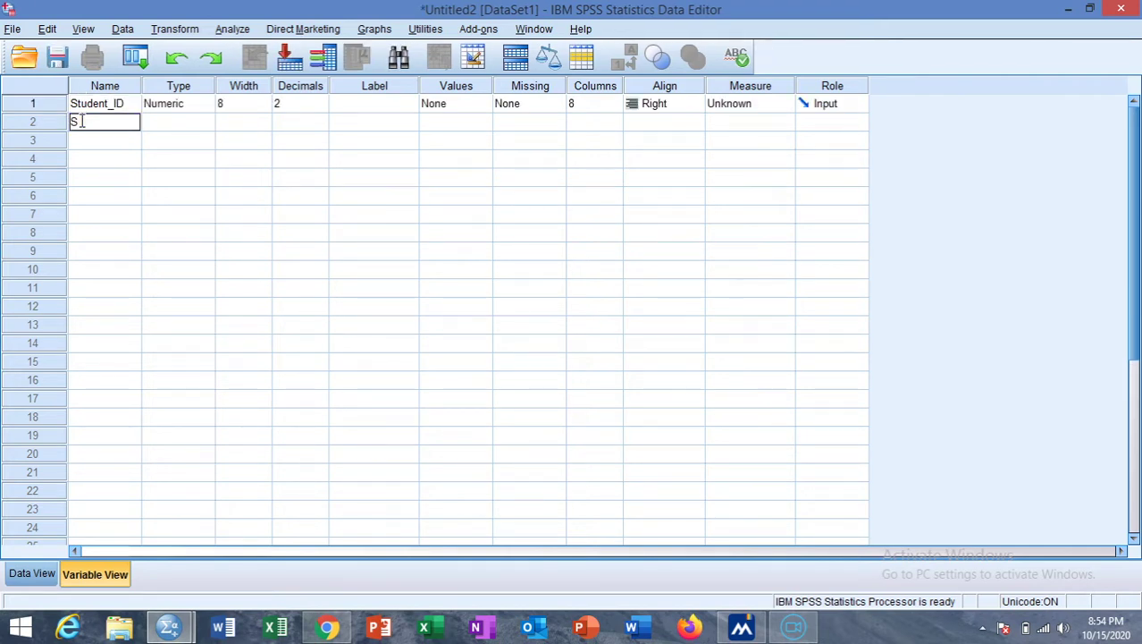
{"action": "type", "text": "tudent_Age"}
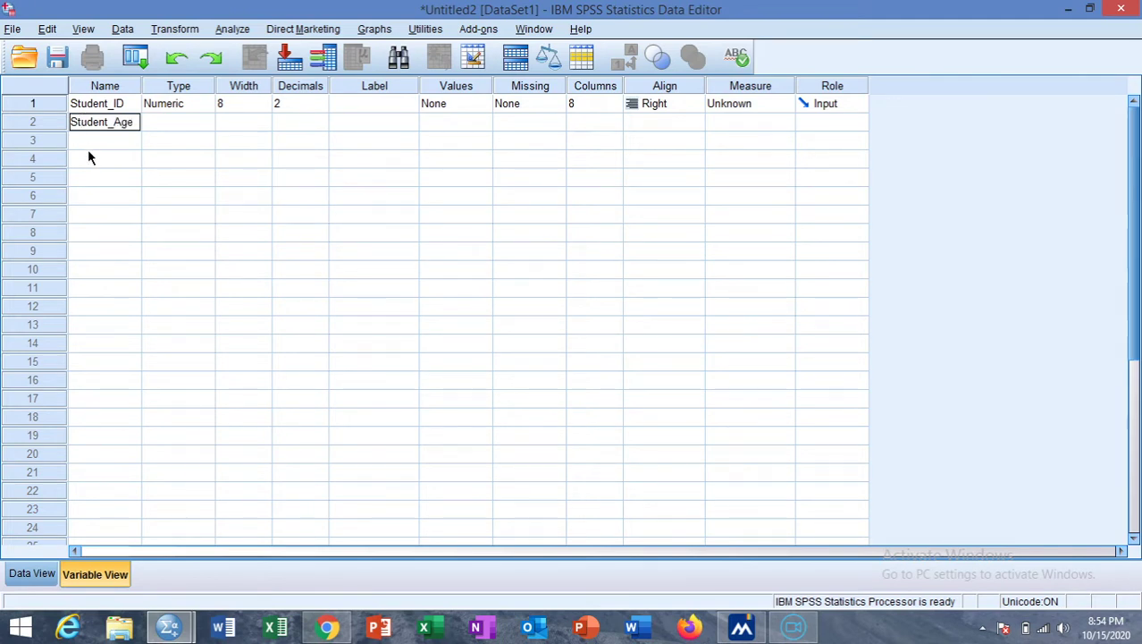
Step: Name the third variable Student_Gender and the fourth variable Student_Garde
{"action": "left_click", "coordinate": [78, 141]}
{"action": "type", "text": "Student_"}
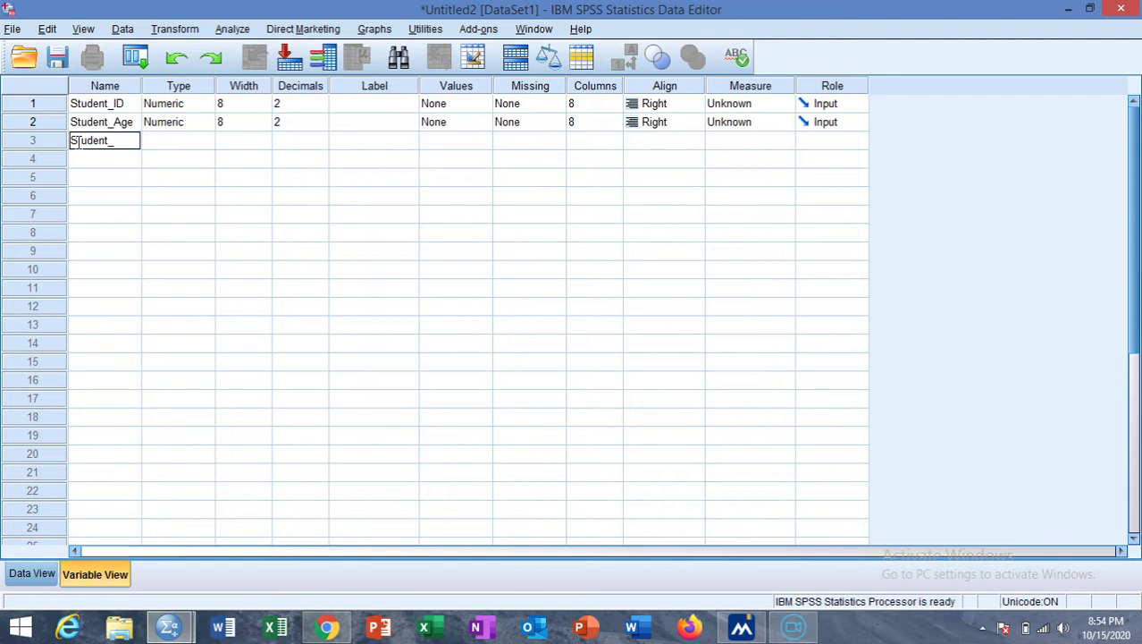
{"action": "type", "text": "Gender"}
{"action": "left_click", "coordinate": [84, 157]}
{"action": "type", "text": "Student"}
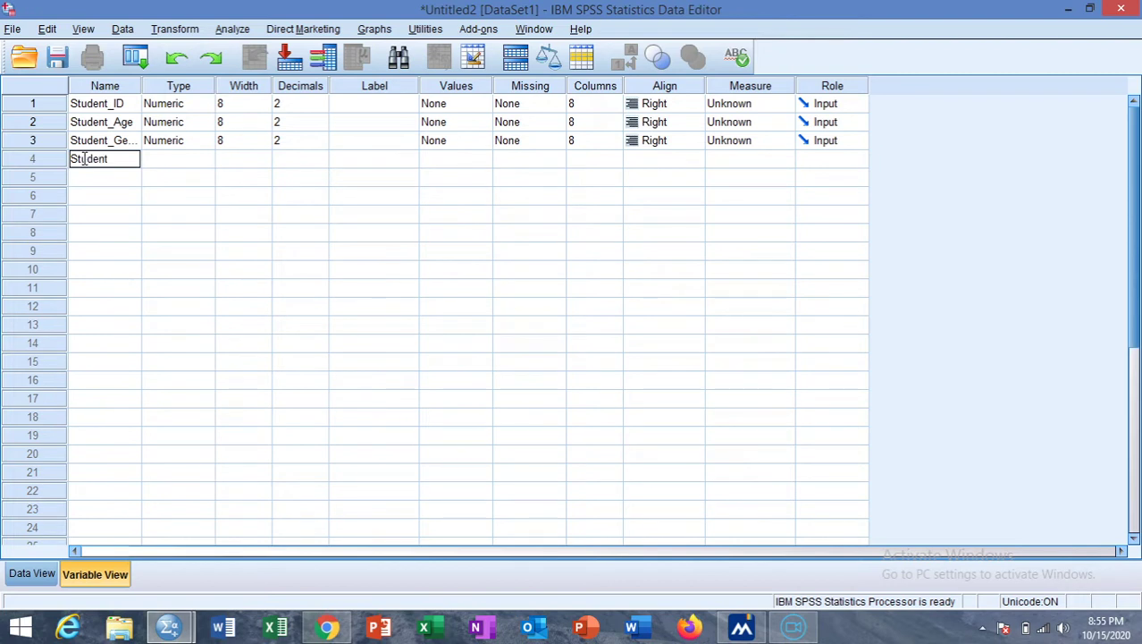
{"action": "type", "text": "_Garde"}
{"action": "left_click", "coordinate": [149, 159]}
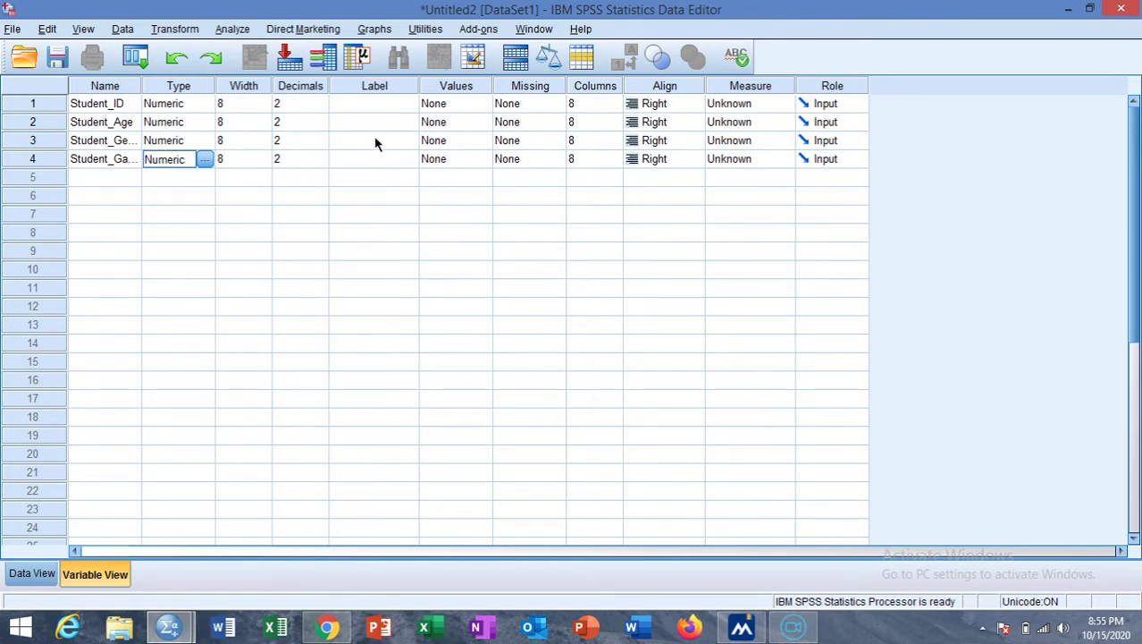
Step: Set the decimals to 0 for the gender and grade variables and to 1 for Student_Age
{"action": "left_click", "coordinate": [294, 140]}
{"action": "left_click", "coordinate": [321, 146]}
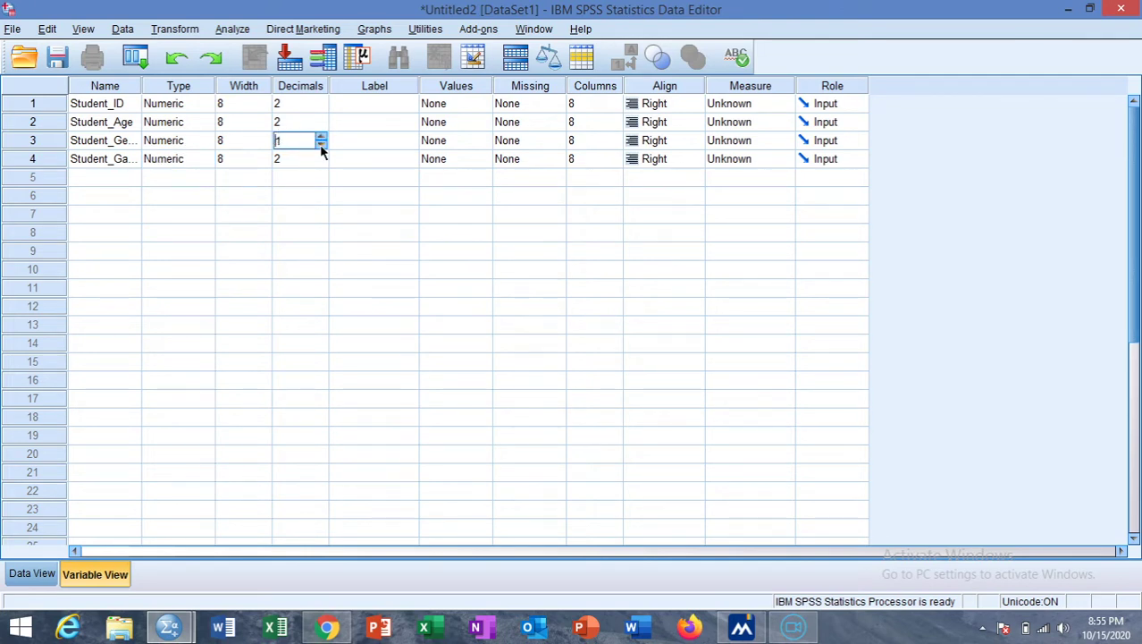
{"action": "left_click", "coordinate": [321, 146]}
{"action": "left_click", "coordinate": [305, 158]}
{"action": "left_click", "coordinate": [321, 162]}
{"action": "left_click", "coordinate": [321, 163]}
{"action": "left_click", "coordinate": [320, 156]}
{"action": "left_click", "coordinate": [321, 164]}
{"action": "left_click", "coordinate": [309, 123]}
{"action": "left_click", "coordinate": [321, 126]}
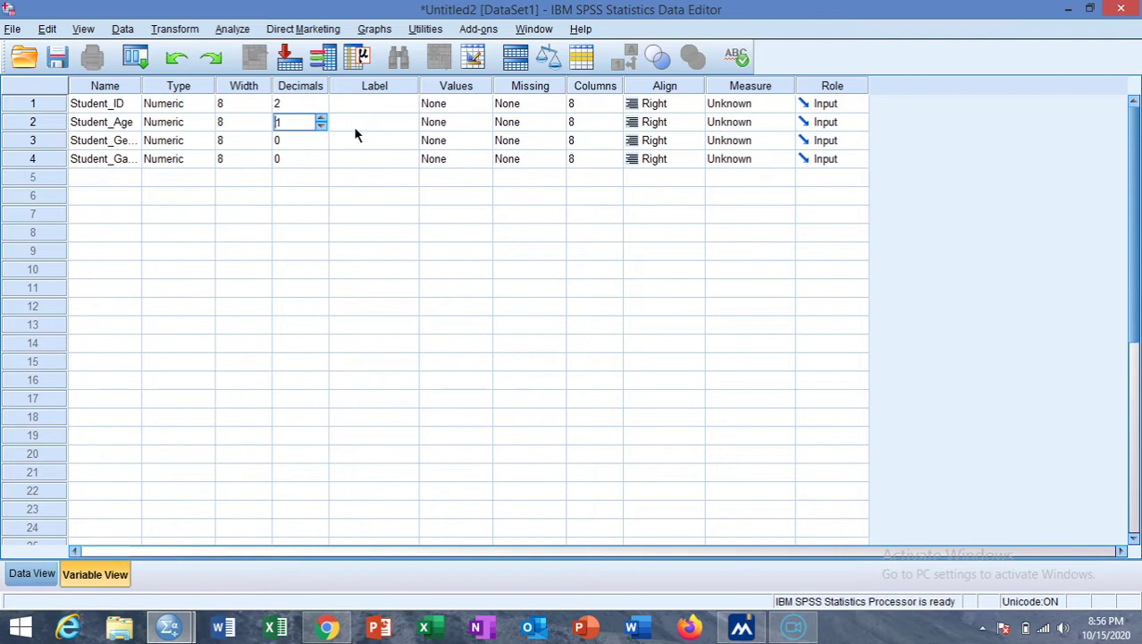
Step: Label the age variable "Age of Student" and the gender variable "Gender of Student"
{"action": "left_click", "coordinate": [354, 127]}
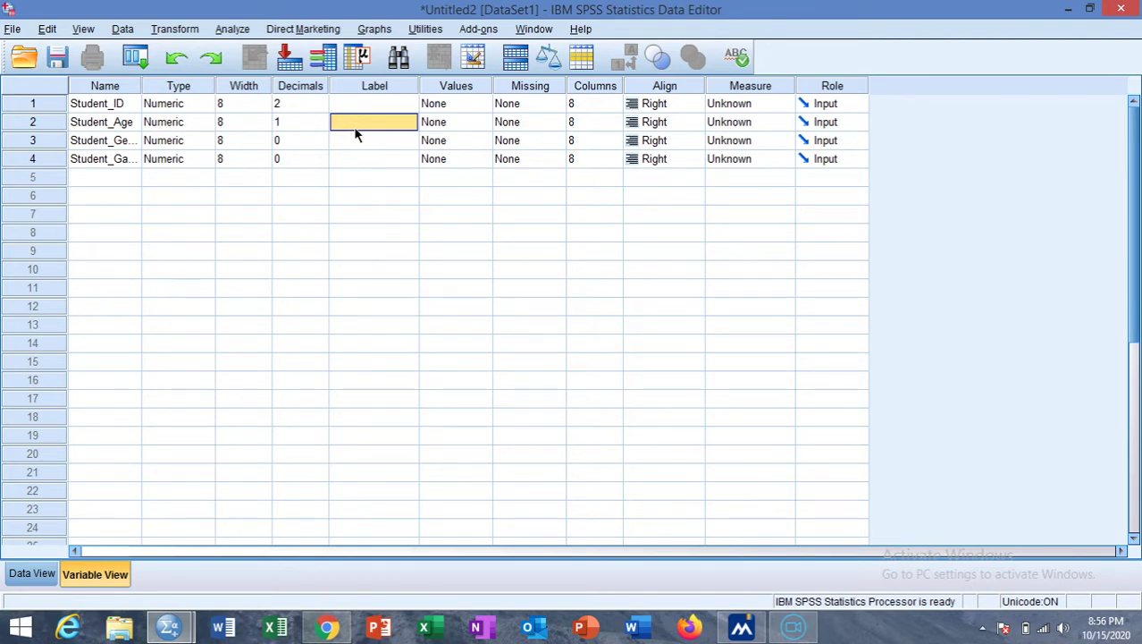
{"action": "type", "text": "Age of Student"}
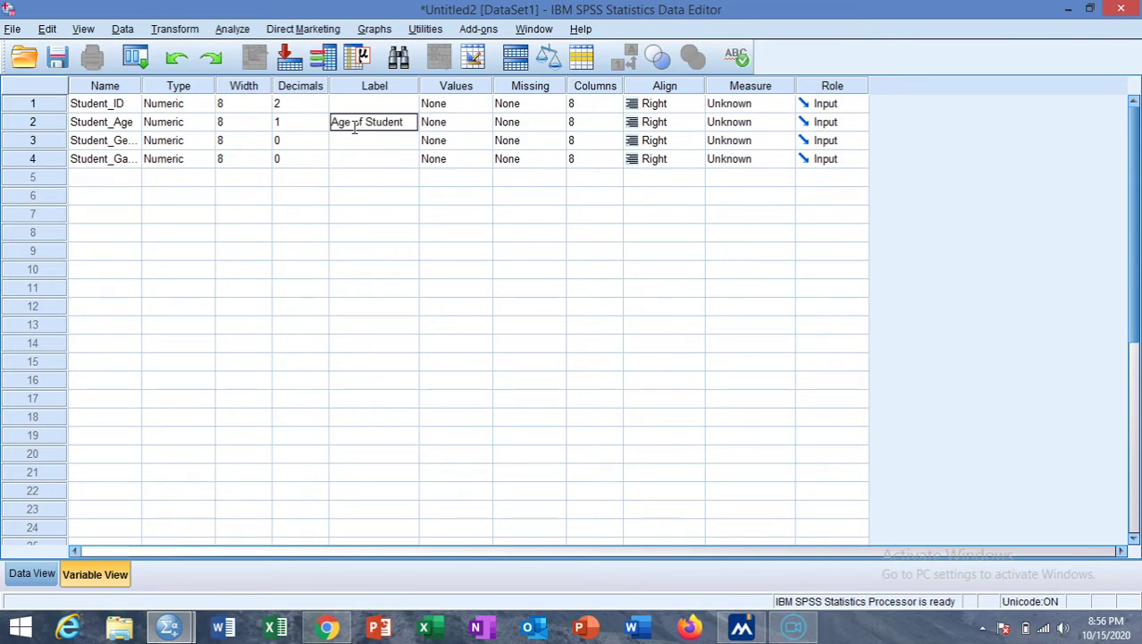
{"action": "left_click", "coordinate": [363, 152]}
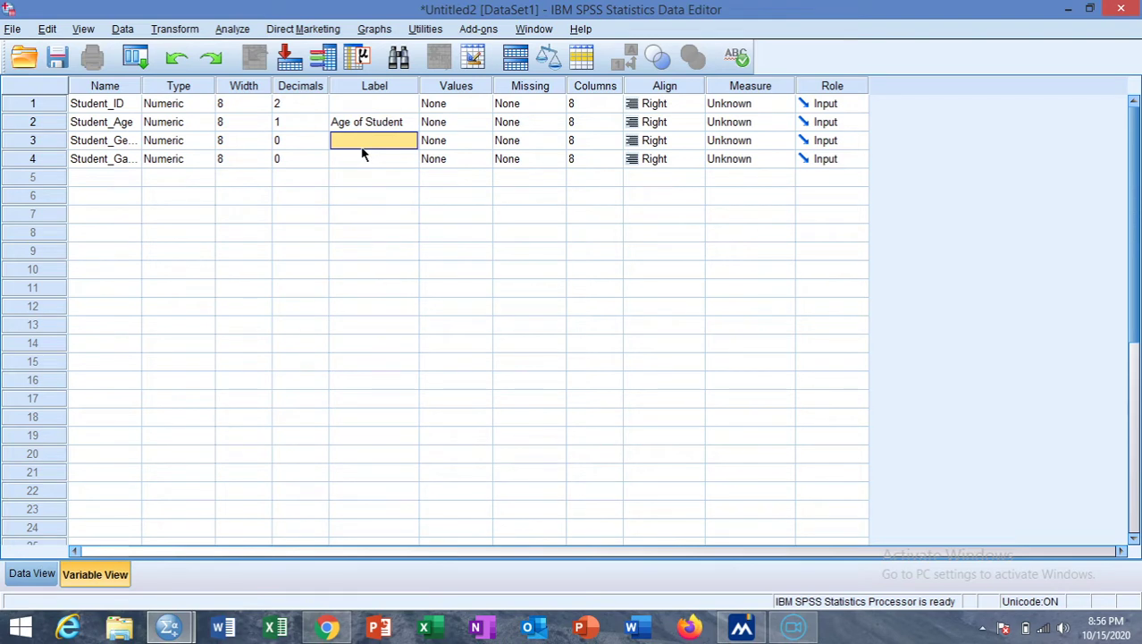
{"action": "type", "text": "Gender"}
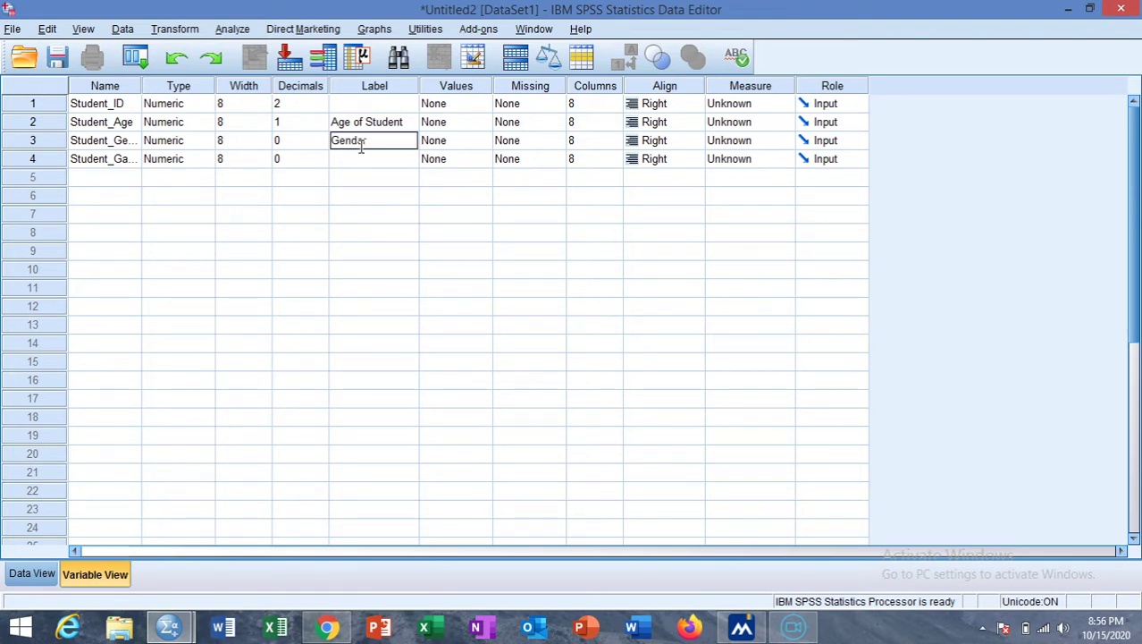
{"action": "type", "text": " of Student"}
Step: Label the grade variable in row 4 "Grade obtained in previous exam"
{"action": "left_click", "coordinate": [360, 156]}
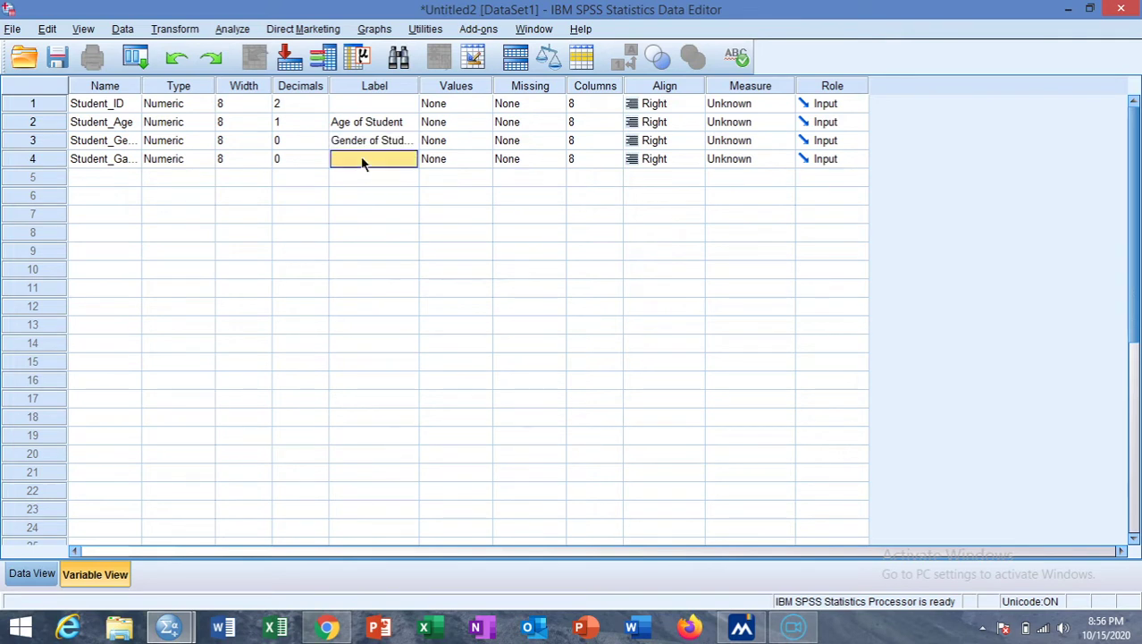
{"action": "type", "text": "Grad"}
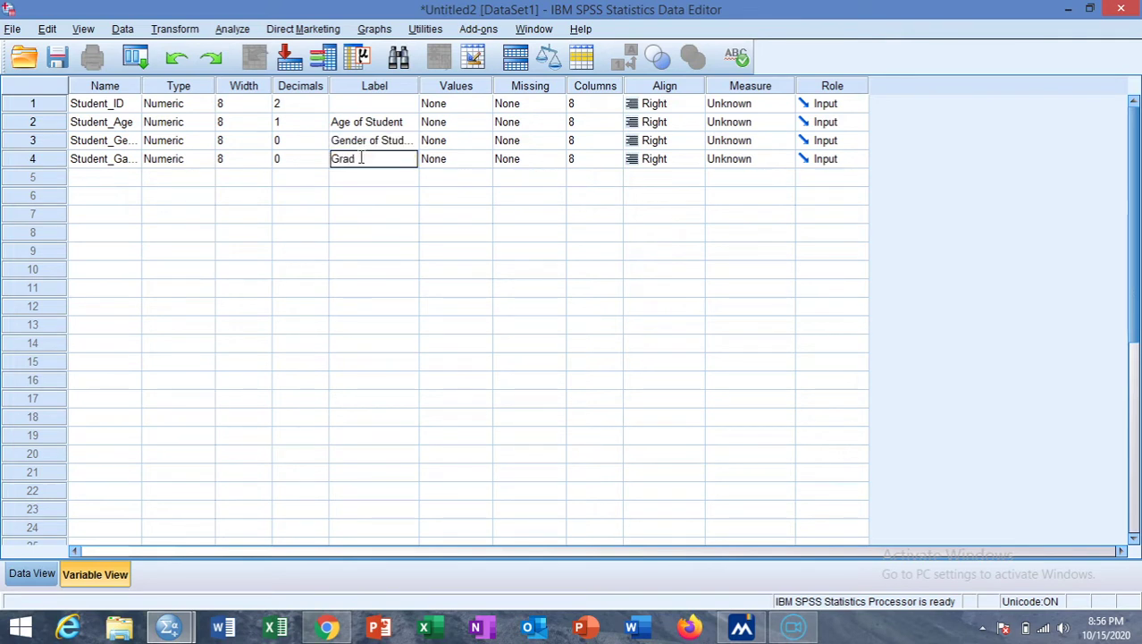
{"action": "type", "text": "e obtained in"}
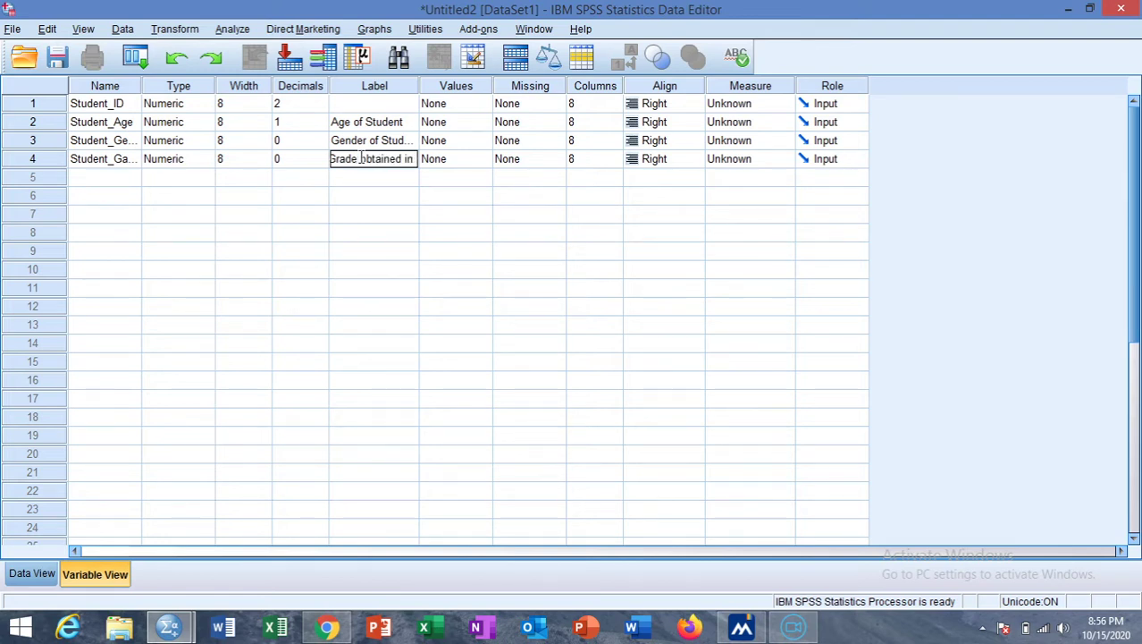
{"action": "type", "text": " previous exam"}
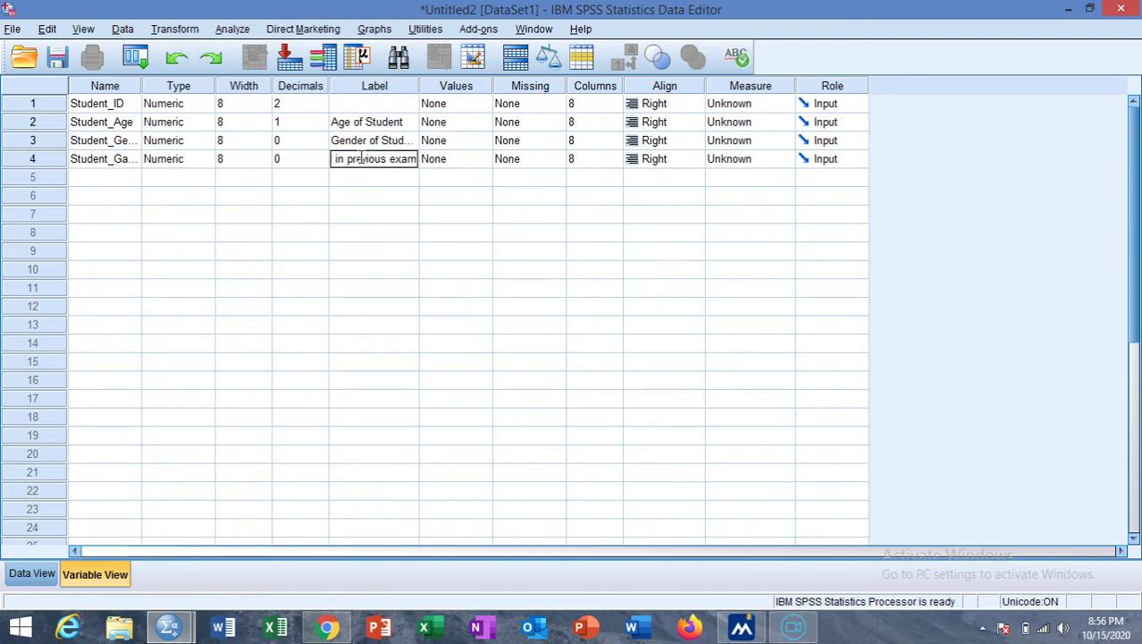
Step: Define value labels for the gender variable: 1 as "male" and 0 as "female"
{"action": "left_click", "coordinate": [455, 141]}
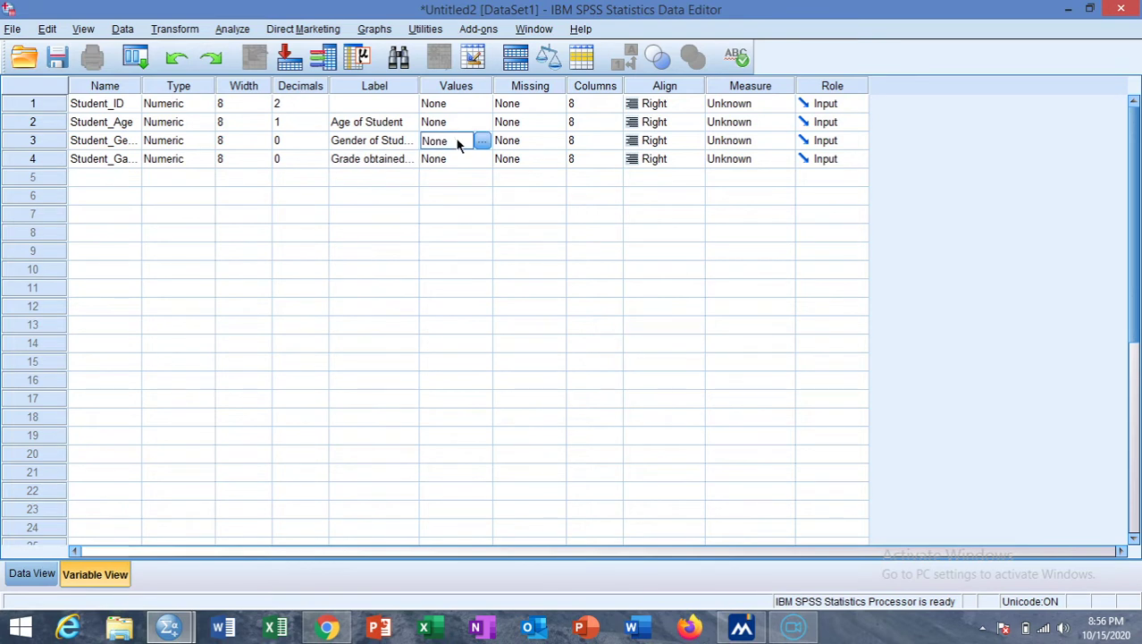
{"action": "left_click", "coordinate": [481, 143]}
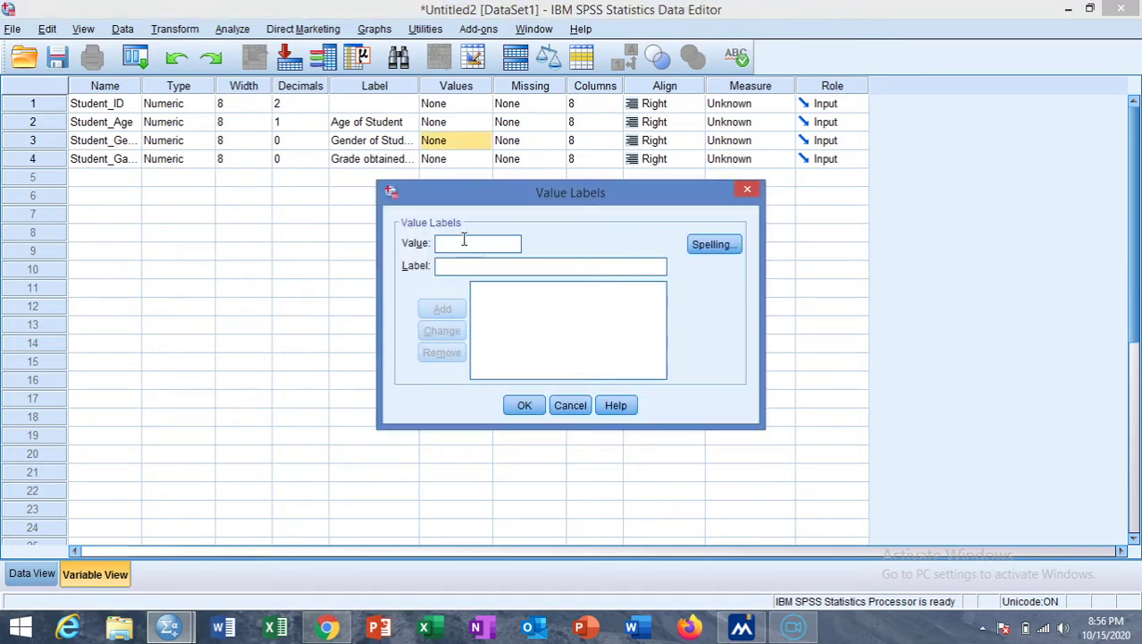
{"action": "type", "text": "1"}
{"action": "left_click", "coordinate": [464, 265]}
{"action": "type", "text": "male"}
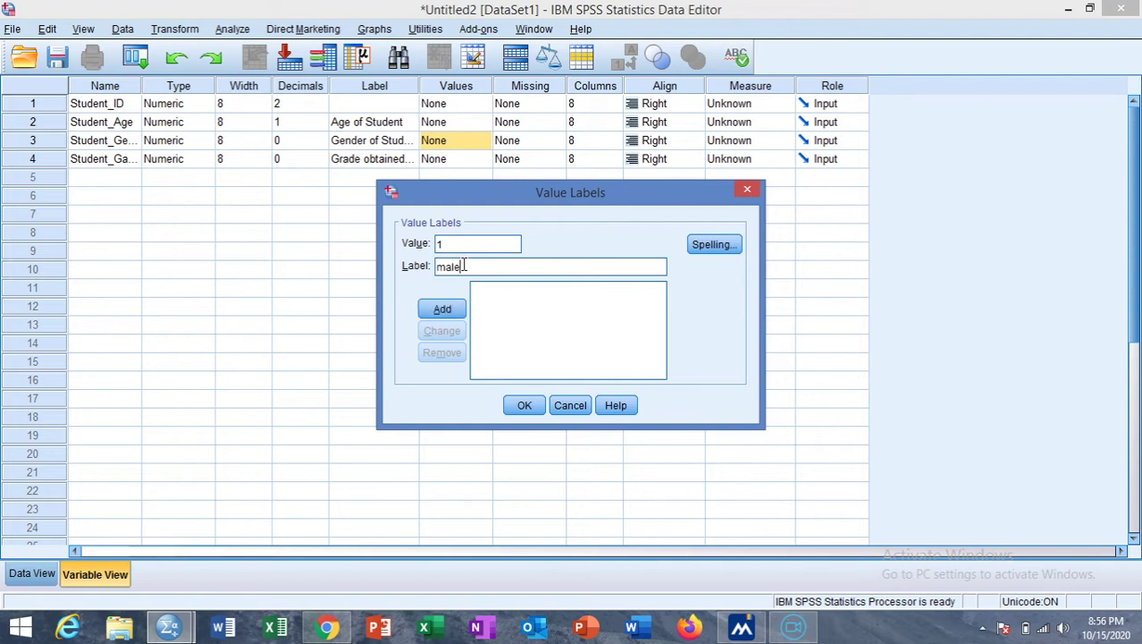
{"action": "left_click", "coordinate": [443, 308]}
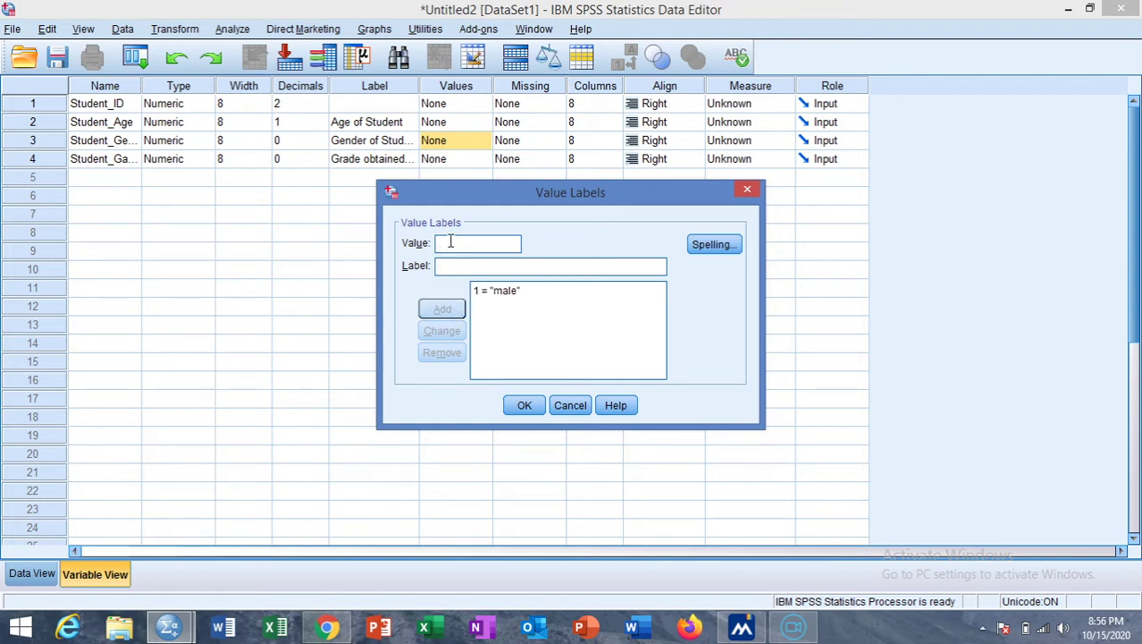
{"action": "type", "text": "0"}
{"action": "left_click", "coordinate": [457, 266]}
{"action": "type", "text": "female"}
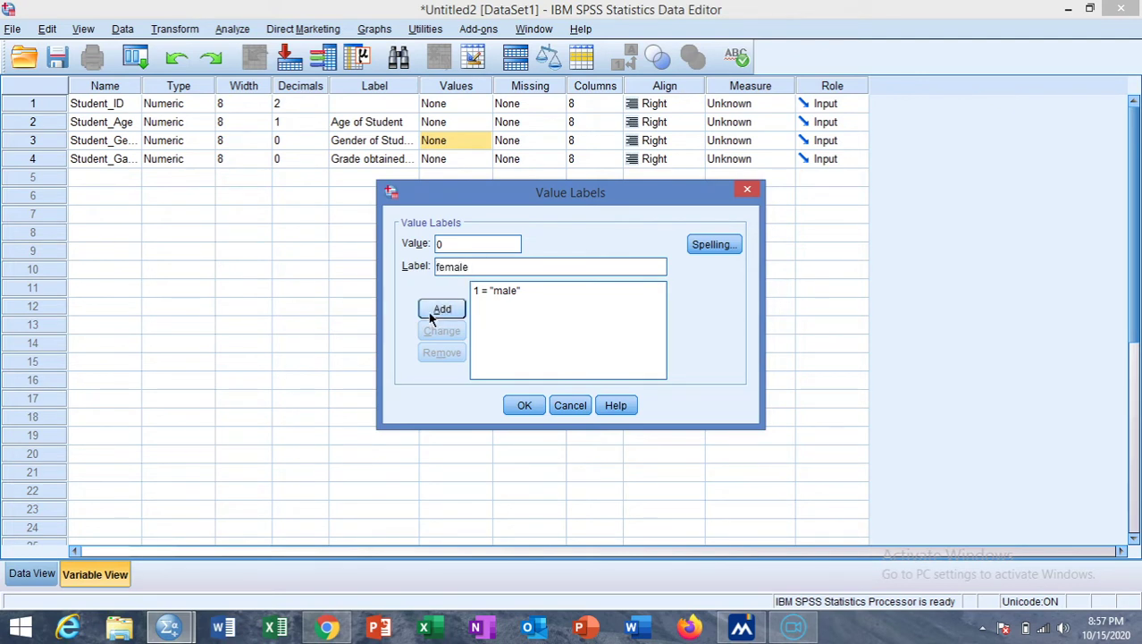
{"action": "left_click", "coordinate": [440, 311]}
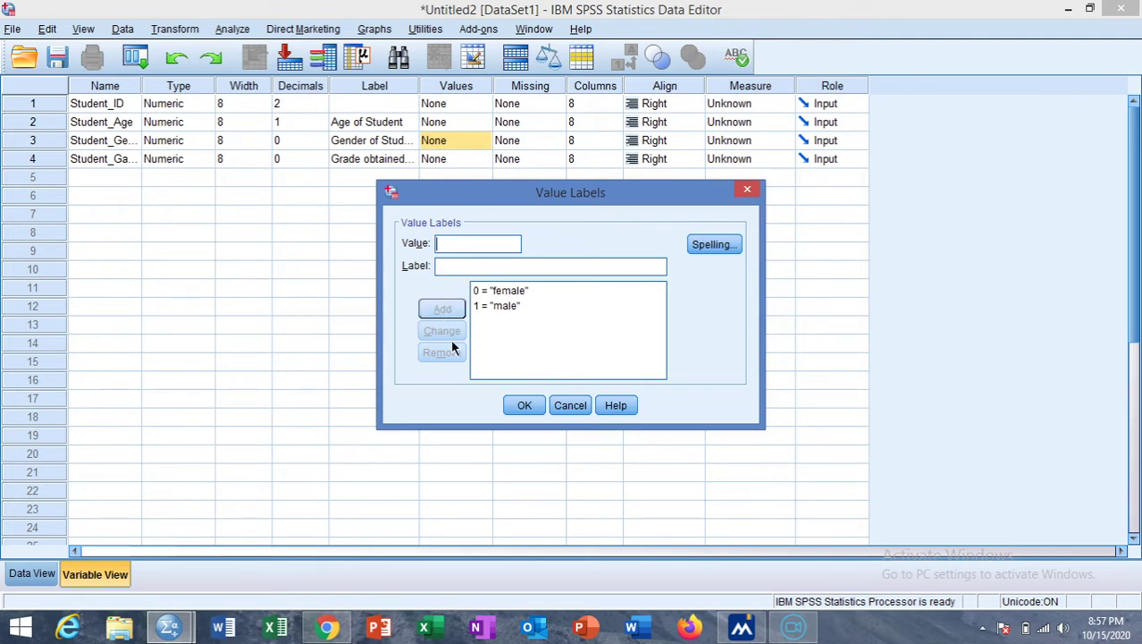
{"action": "left_click", "coordinate": [524, 407]}
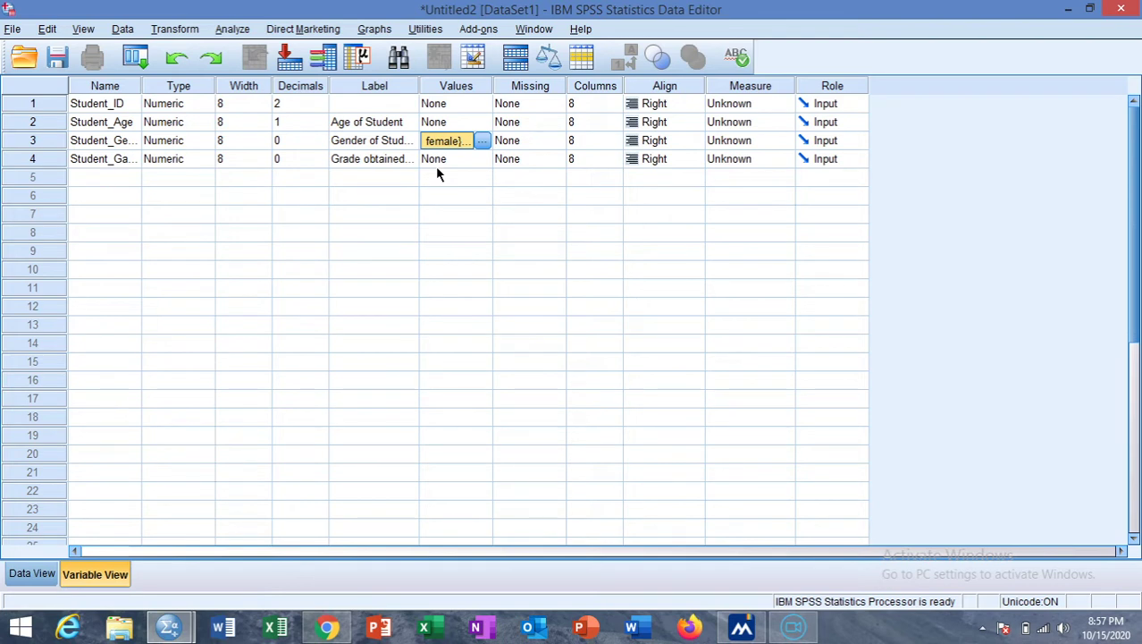
Step: Start the grade variable's value labels by adding 1 as "F" and 2 as "D"
{"action": "left_click", "coordinate": [483, 159]}
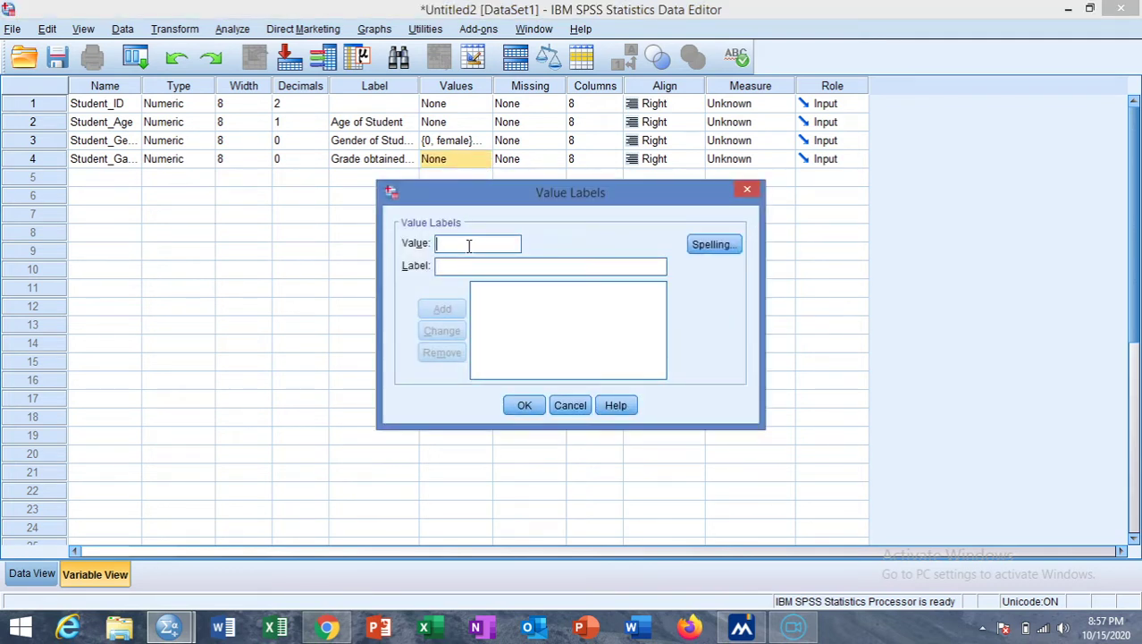
{"action": "type", "text": "A"}
{"action": "key", "text": "BackSpace"}
{"action": "type", "text": "1"}
{"action": "type", "text": "F"}
{"action": "left_click", "coordinate": [447, 310]}
{"action": "type", "text": "2"}
{"action": "left_click", "coordinate": [449, 267]}
{"action": "type", "text": "D"}
{"action": "left_click", "coordinate": [442, 309]}
Step: Add the grade value labels 3 as "C" and 4 as "B"
{"action": "type", "text": "3"}
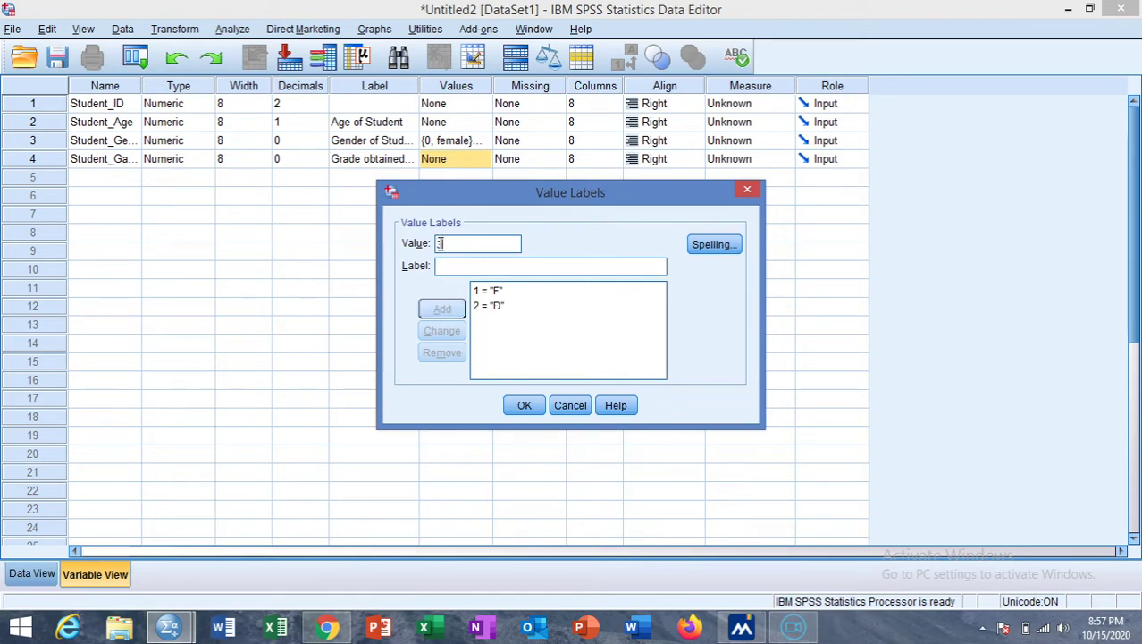
{"action": "left_click", "coordinate": [442, 266]}
{"action": "type", "text": "C"}
{"action": "left_click", "coordinate": [442, 309]}
{"action": "left_click", "coordinate": [446, 243]}
{"action": "type", "text": "4"}
{"action": "left_click", "coordinate": [446, 266]}
{"action": "type", "text": "B"}
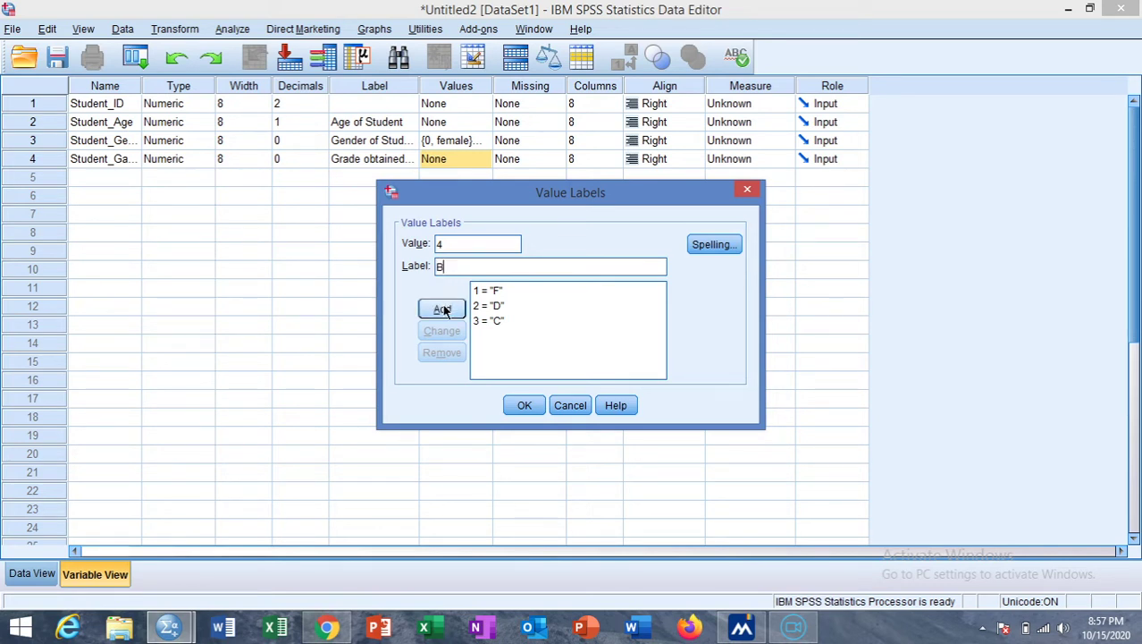
{"action": "left_click", "coordinate": [442, 308]}
Step: Add the grade value label 5 as "A" and apply the value labels to the grade variable
{"action": "left_click", "coordinate": [443, 242]}
{"action": "type", "text": "5"}
{"action": "left_click", "coordinate": [445, 267]}
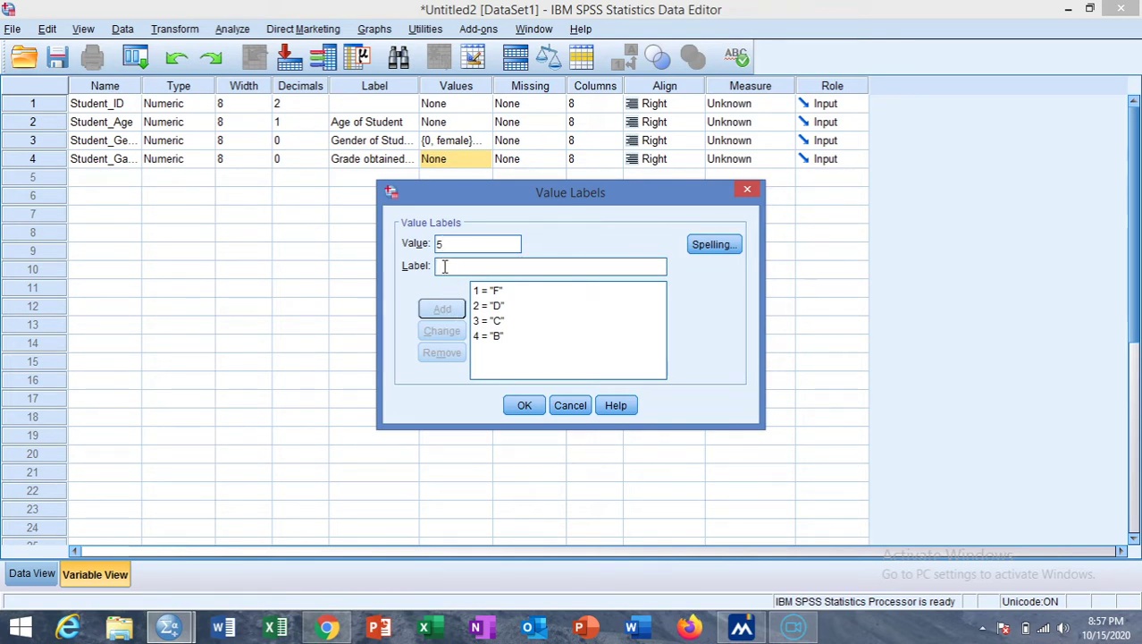
{"action": "type", "text": "A"}
{"action": "left_click", "coordinate": [444, 310]}
{"action": "left_click", "coordinate": [524, 407]}
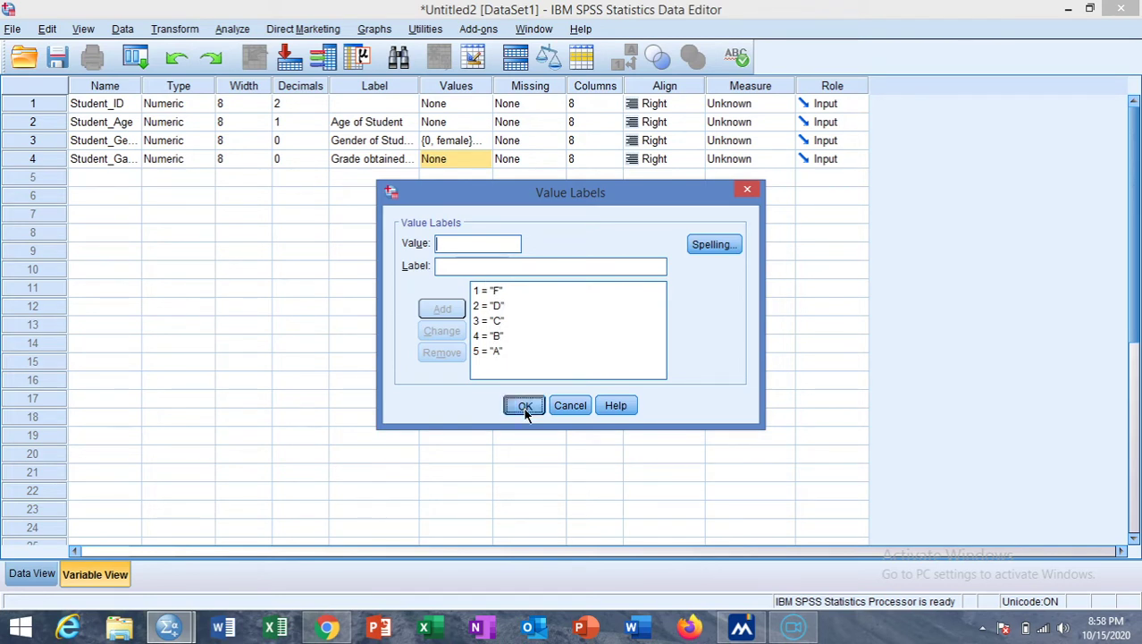
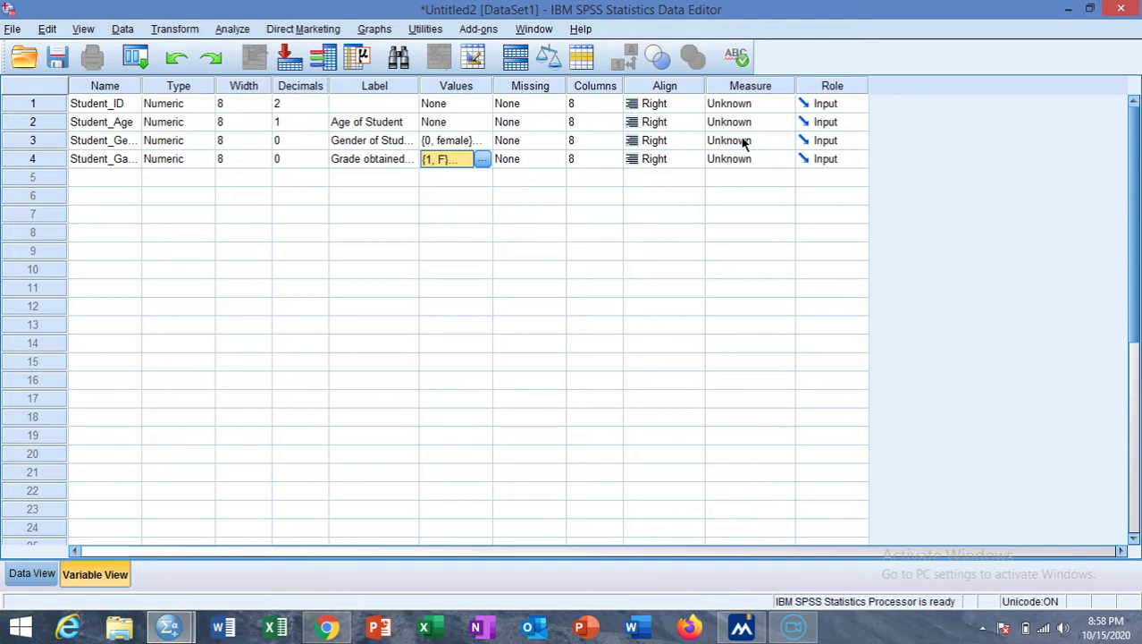
Step: Set the measurement level of Student_Age to Scale
{"action": "left_click", "coordinate": [742, 121]}
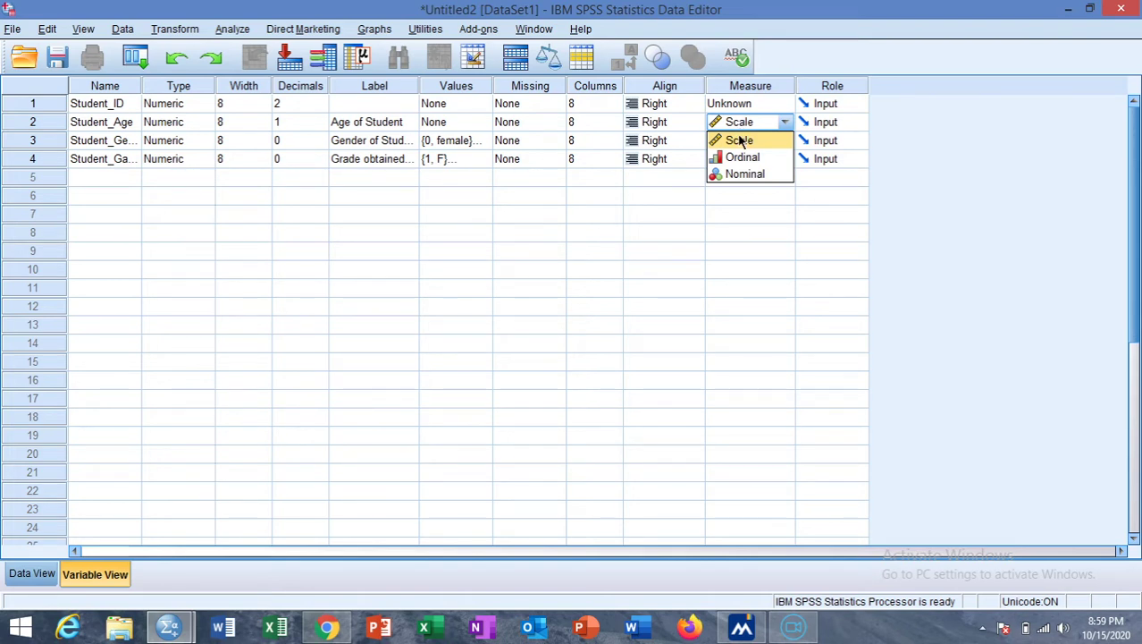
{"action": "left_click", "coordinate": [740, 141]}
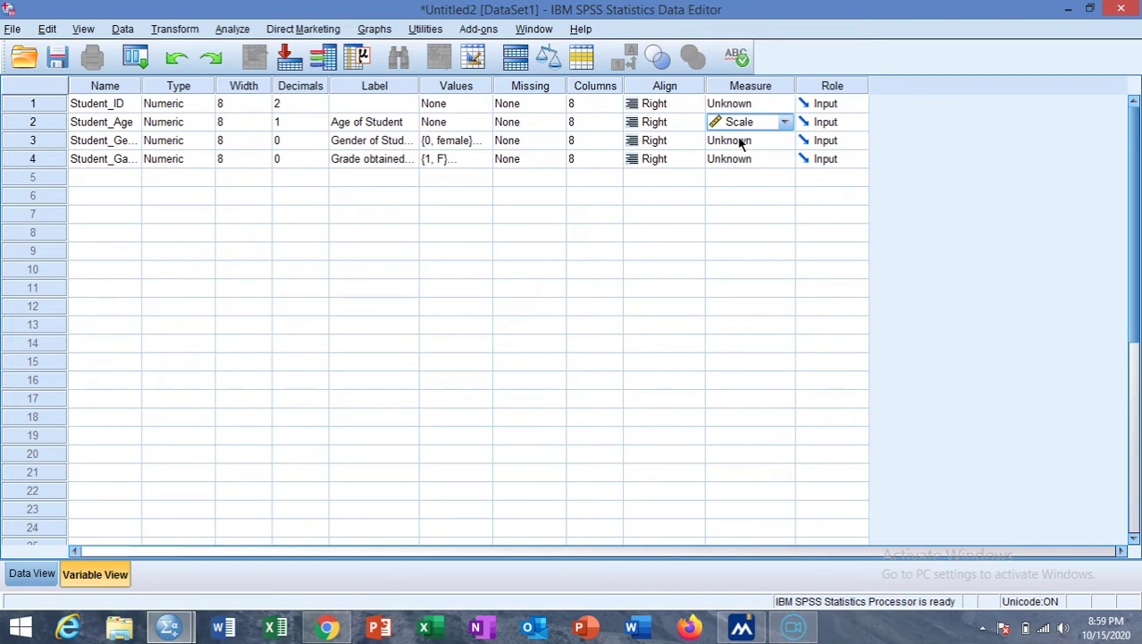
Step: Set the measurement level of the gender variable to Nominal and of the grade variable to Ordinal
{"action": "left_click", "coordinate": [741, 142]}
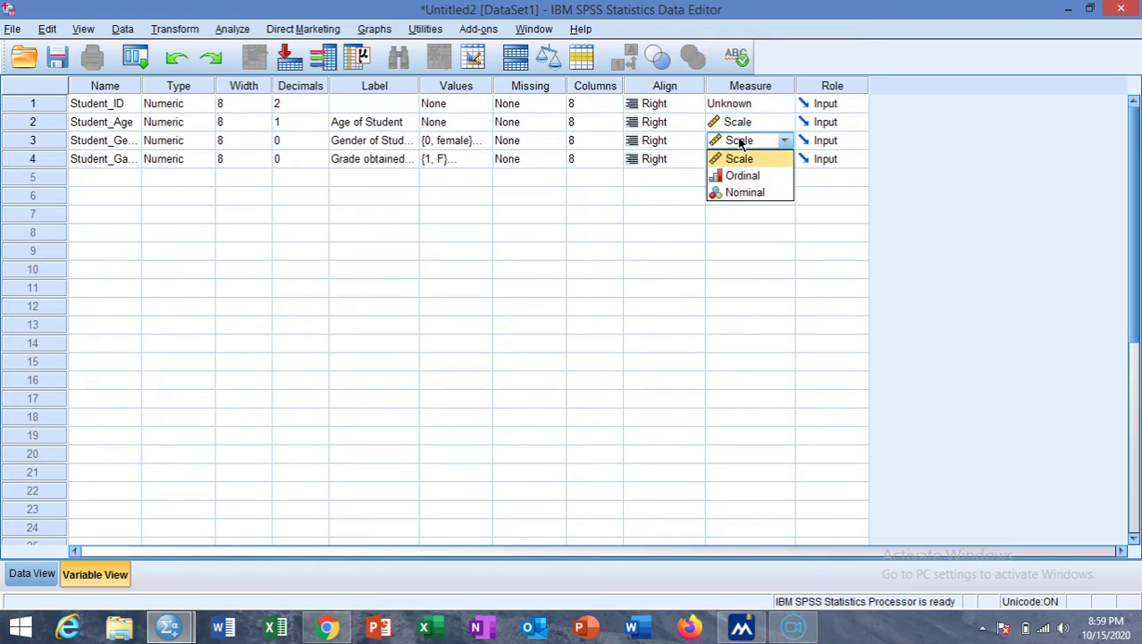
{"action": "left_click", "coordinate": [743, 192]}
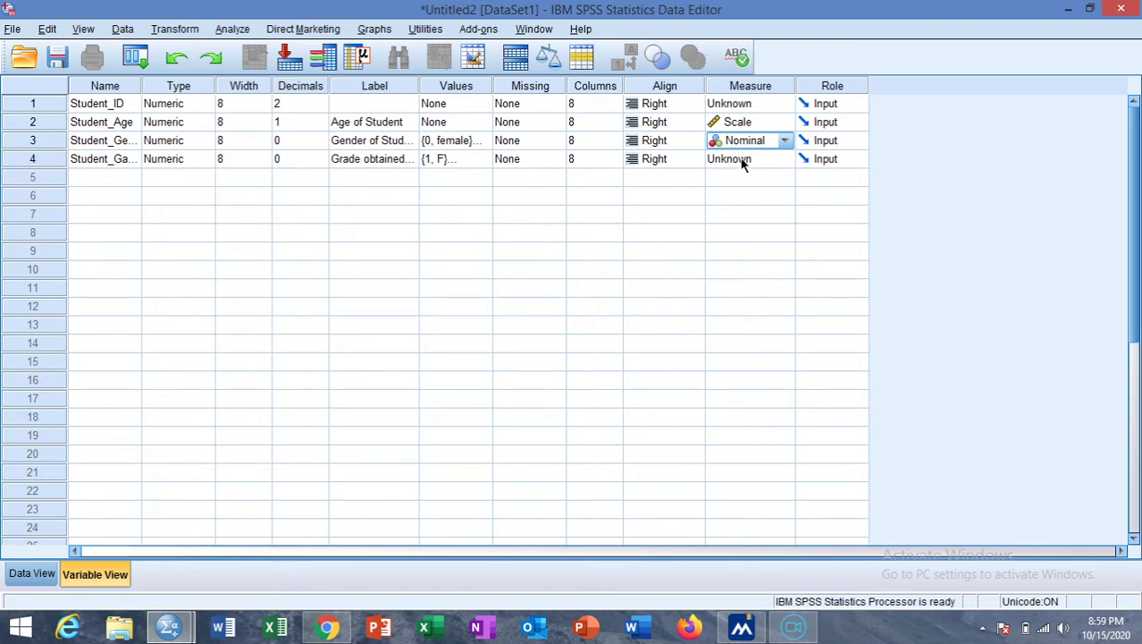
{"action": "left_click", "coordinate": [742, 159]}
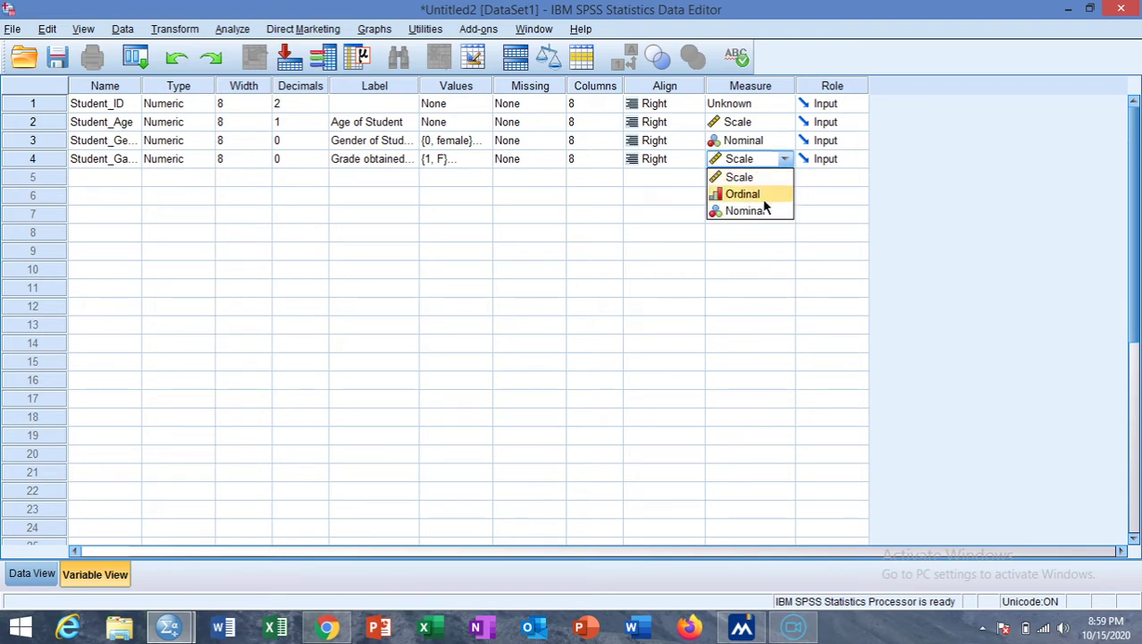
{"action": "left_click", "coordinate": [764, 194]}
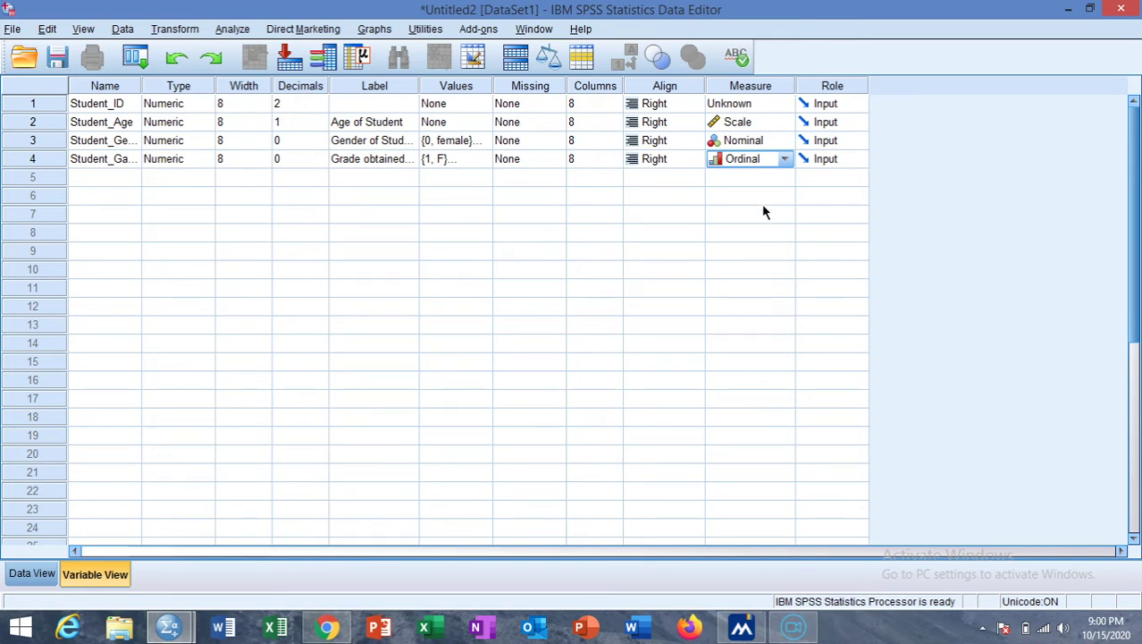
Step: Enter the IDs 1 through 10 for the first ten cases in the Student_ID column of the data sheet
{"action": "left_click", "coordinate": [27, 575]}
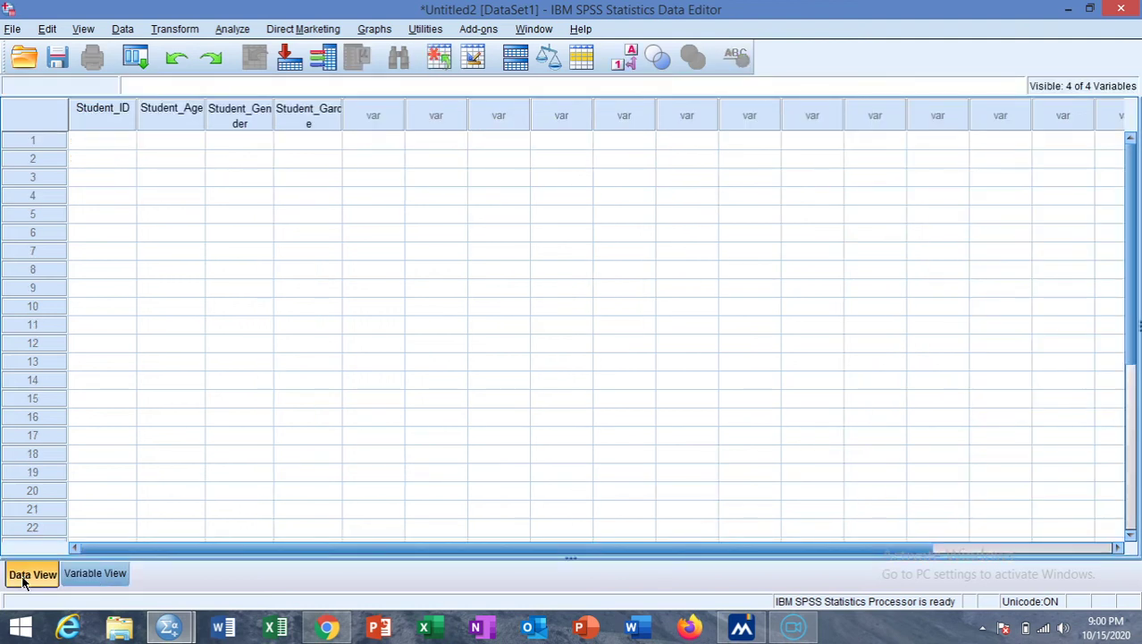
{"action": "left_click", "coordinate": [93, 149]}
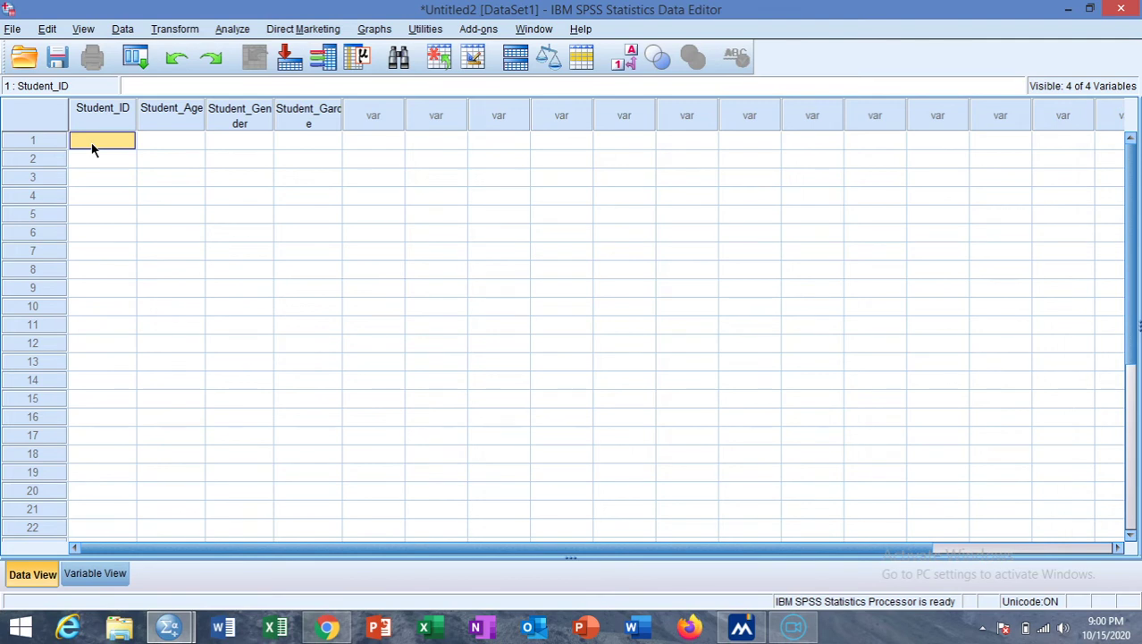
{"action": "type", "text": "1"}
{"action": "key", "text": "Return"}
{"action": "type", "text": "2"}
{"action": "key", "text": "Return"}
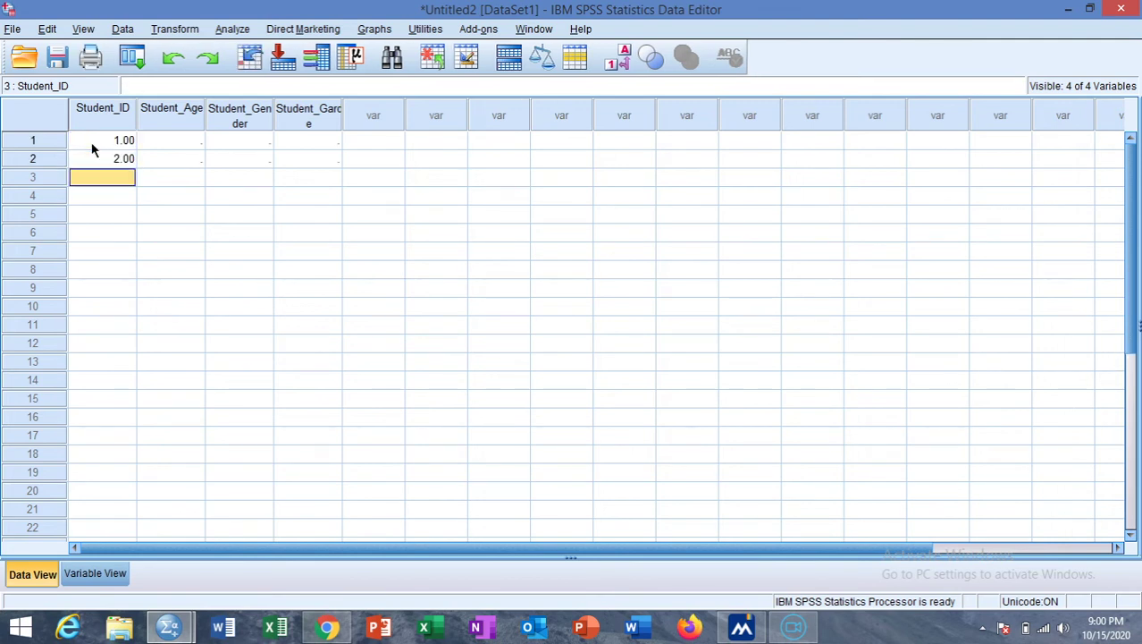
{"action": "type", "text": "3"}
{"action": "key", "text": "Return"}
{"action": "type", "text": "4"}
{"action": "key", "text": "Return"}
{"action": "type", "text": "5"}
{"action": "key", "text": "Return"}
{"action": "type", "text": "6"}
{"action": "key", "text": "Return"}
{"action": "type", "text": "7"}
{"action": "key", "text": "Return"}
{"action": "type", "text": "8"}
{"action": "key", "text": "Return"}
{"action": "type", "text": "9"}
{"action": "key", "text": "Return"}
{"action": "type", "text": "10"}
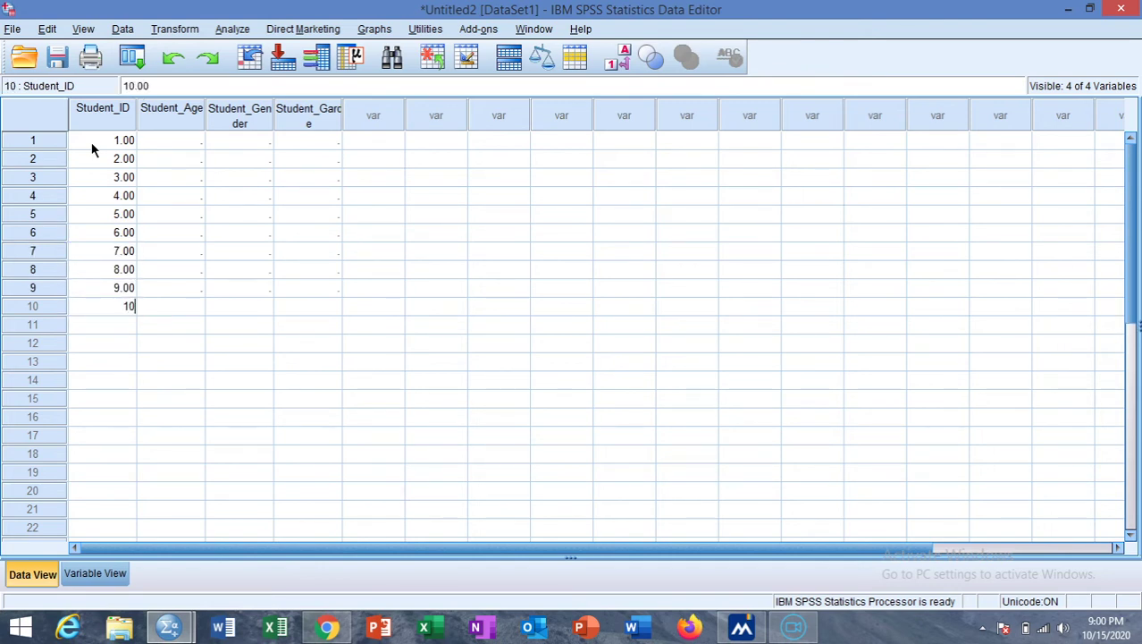
Step: Enter the ages 23, 24, 30, 25 and 26 for cases 1 to 5 in the Student_Age column
{"action": "left_click", "coordinate": [160, 138]}
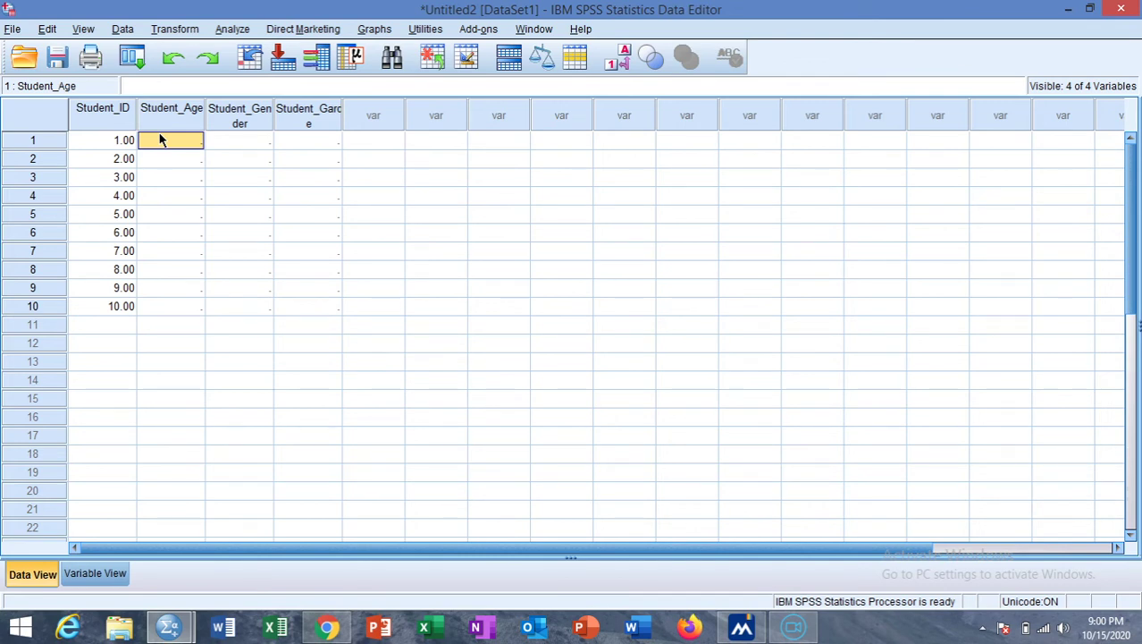
{"action": "type", "text": "23"}
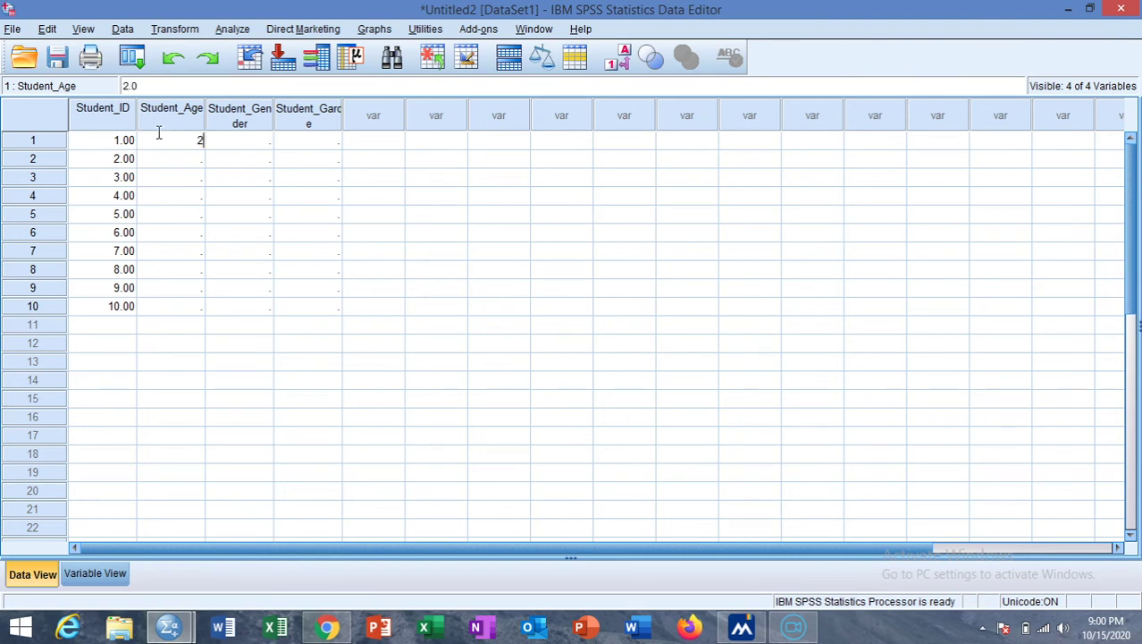
{"action": "key", "text": "Return"}
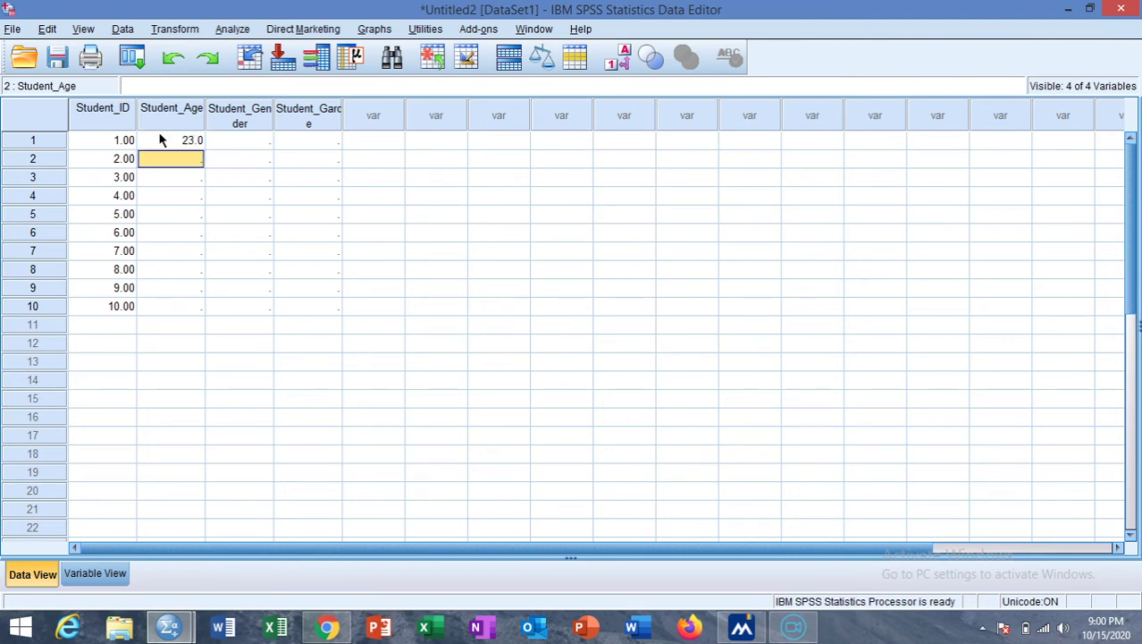
{"action": "type", "text": "24"}
{"action": "key", "text": "Return"}
{"action": "type", "text": "3"}
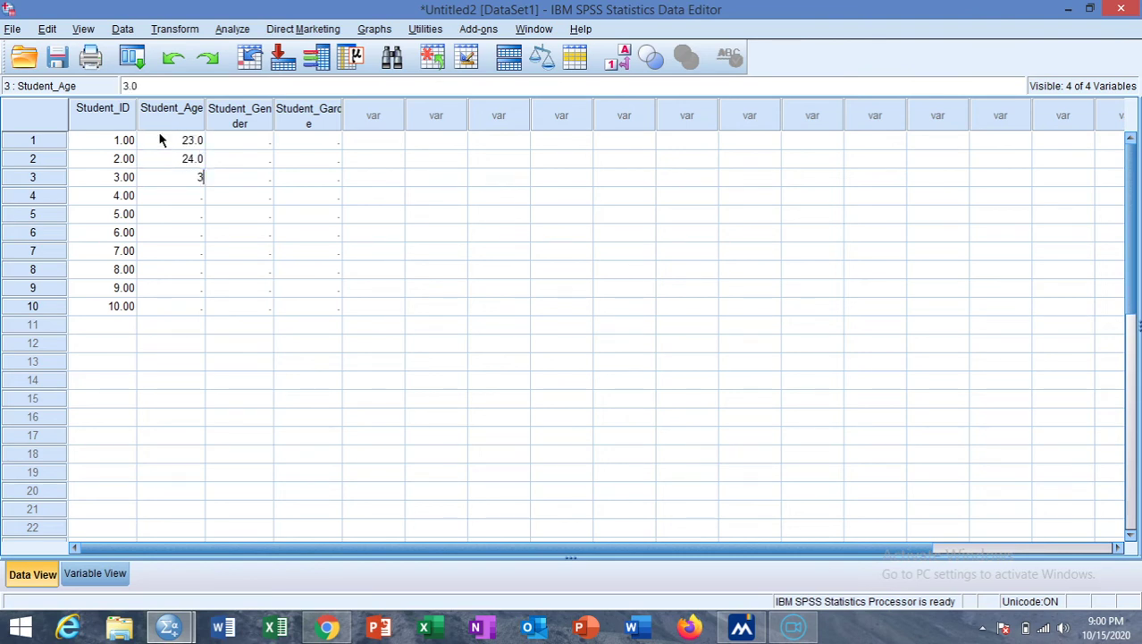
{"action": "type", "text": "0"}
{"action": "key", "text": "Return"}
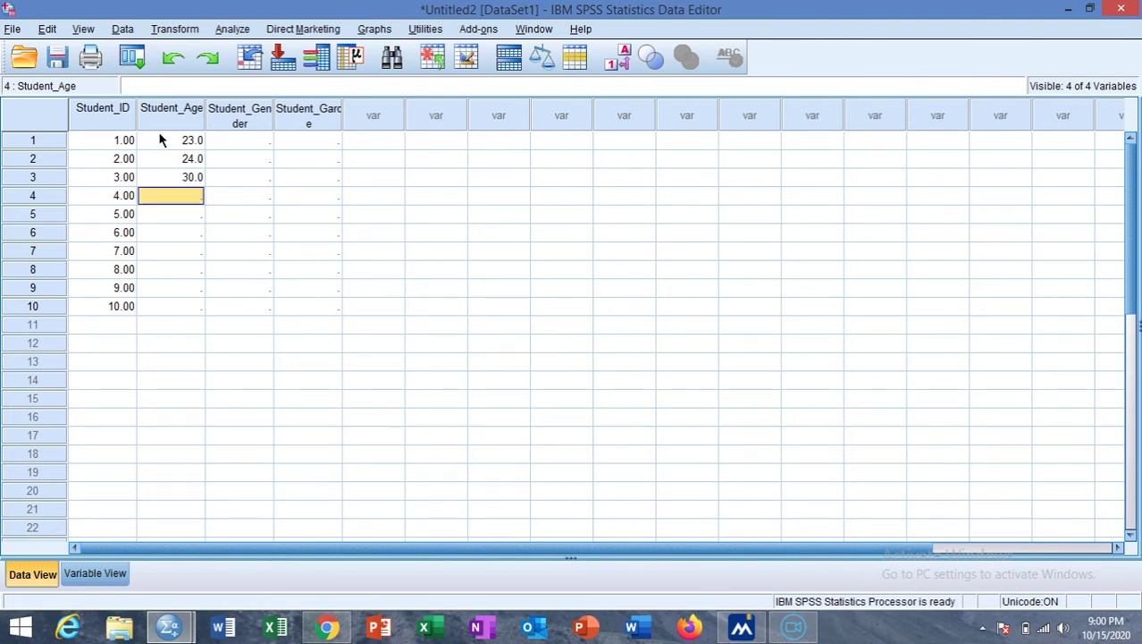
{"action": "type", "text": "25"}
{"action": "key", "text": "Return"}
{"action": "type", "text": "26"}
{"action": "key", "text": "Return"}
Step: Enter the ages 26, 27, 28, 27 and 26 for cases 6 to 10 in the Student_Age column
{"action": "type", "text": "2"}
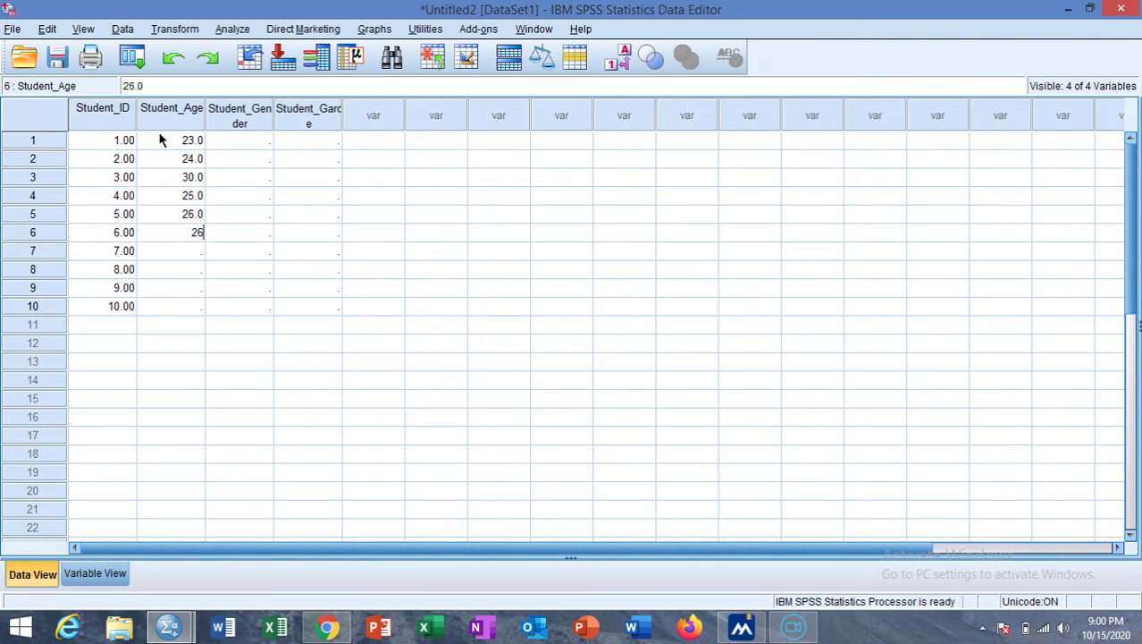
{"action": "type", "text": "6"}
{"action": "key", "text": "Return"}
{"action": "type", "text": "27"}
{"action": "key", "text": "Return"}
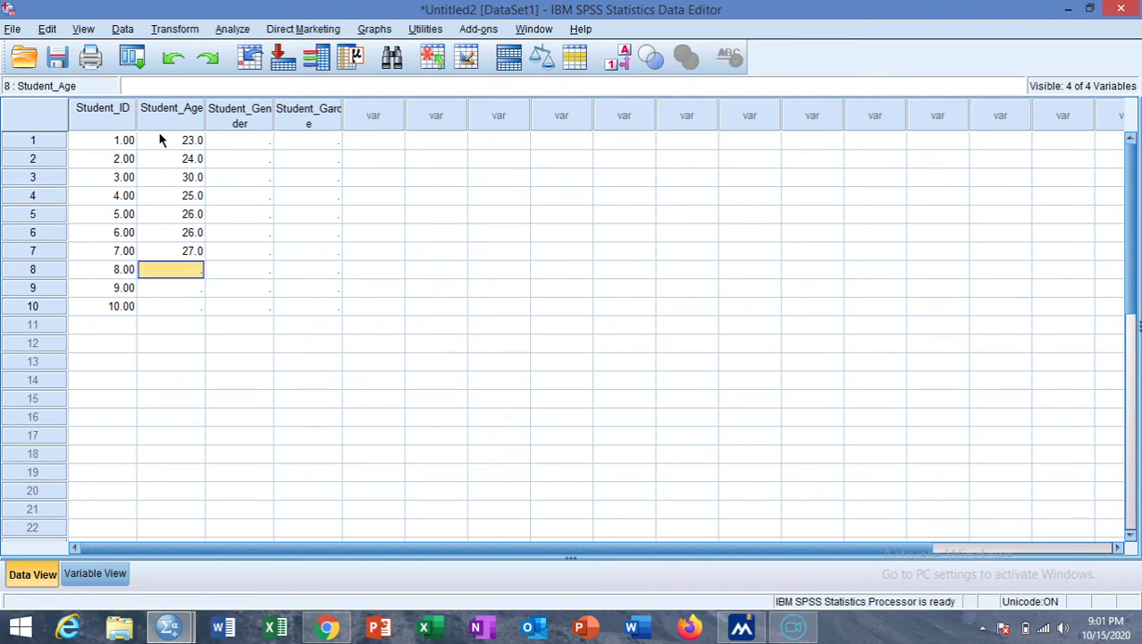
{"action": "type", "text": "28"}
{"action": "key", "text": "Return"}
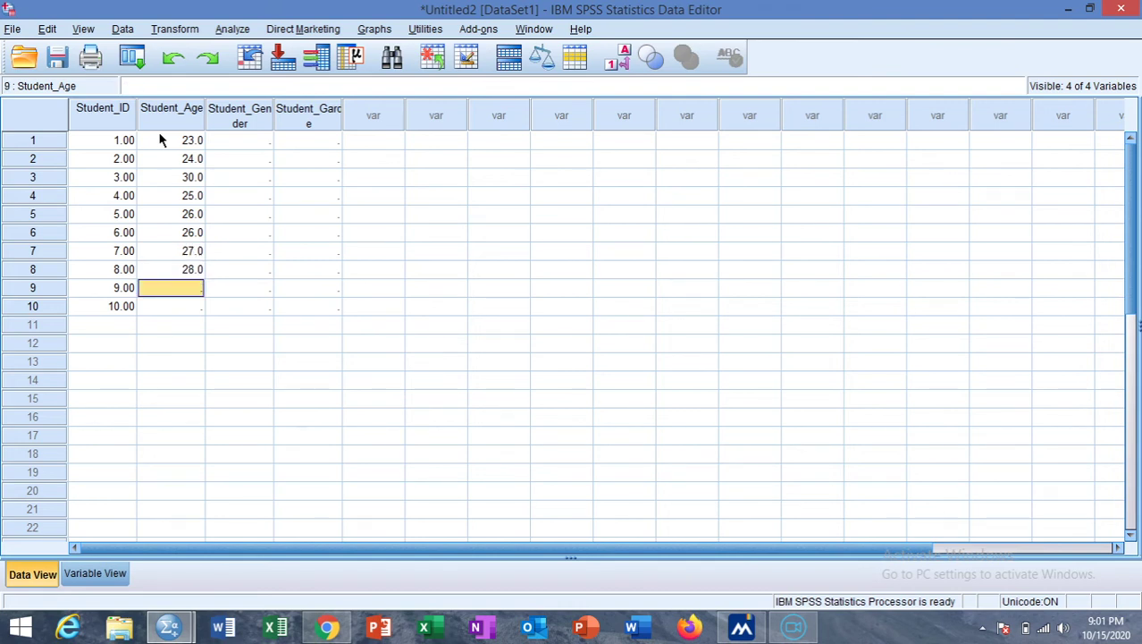
{"action": "type", "text": "27"}
{"action": "key", "text": "Return"}
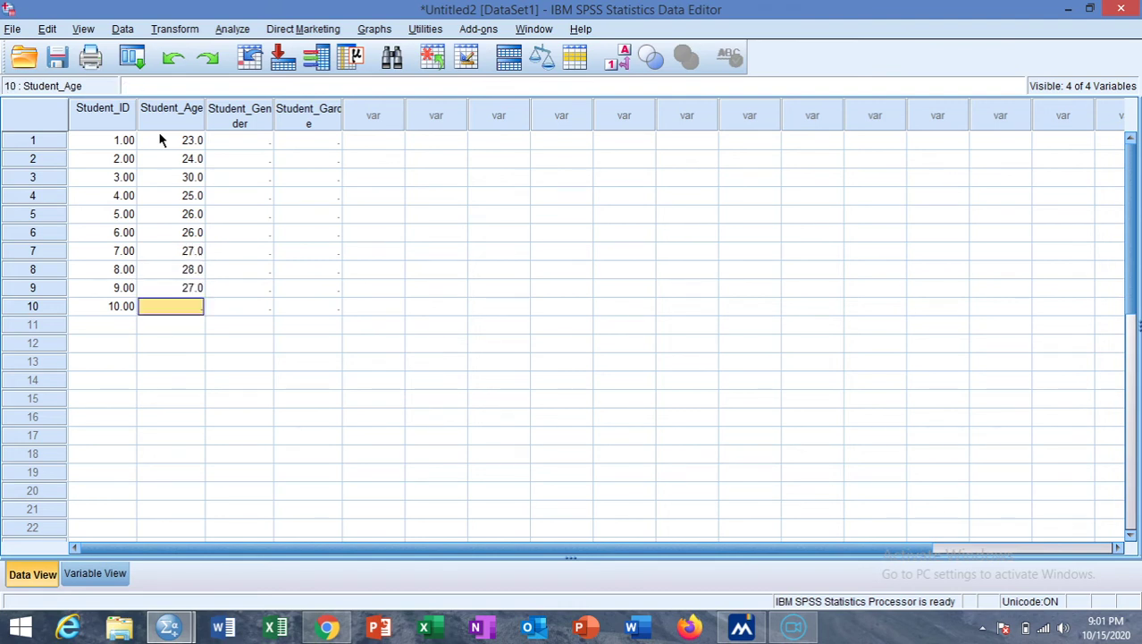
{"action": "type", "text": "26"}
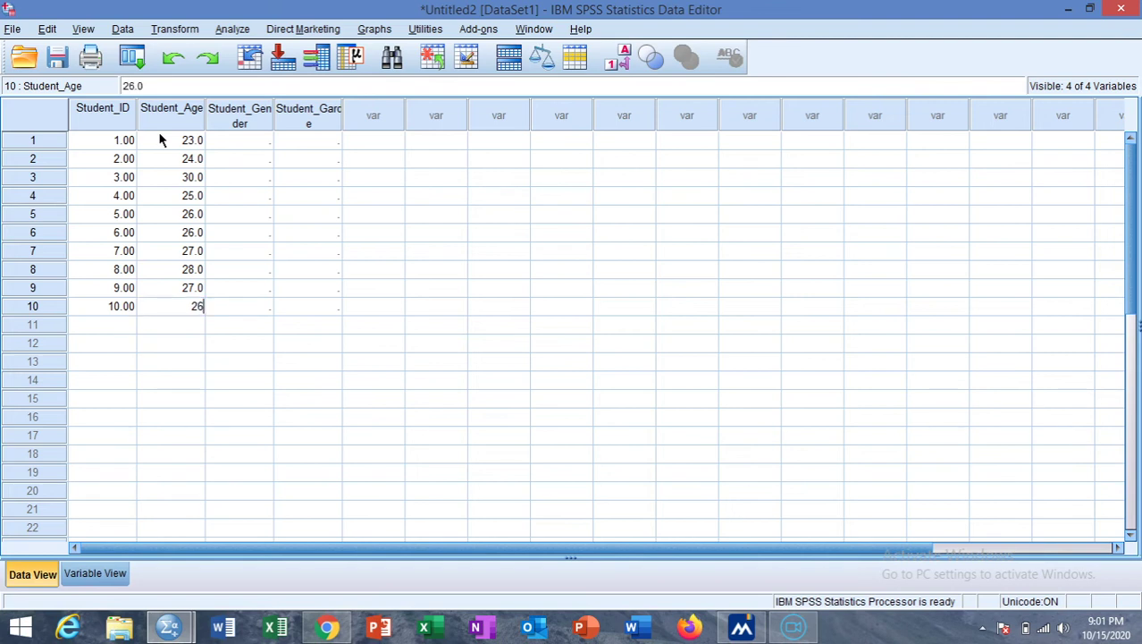
{"action": "key", "text": "Return"}
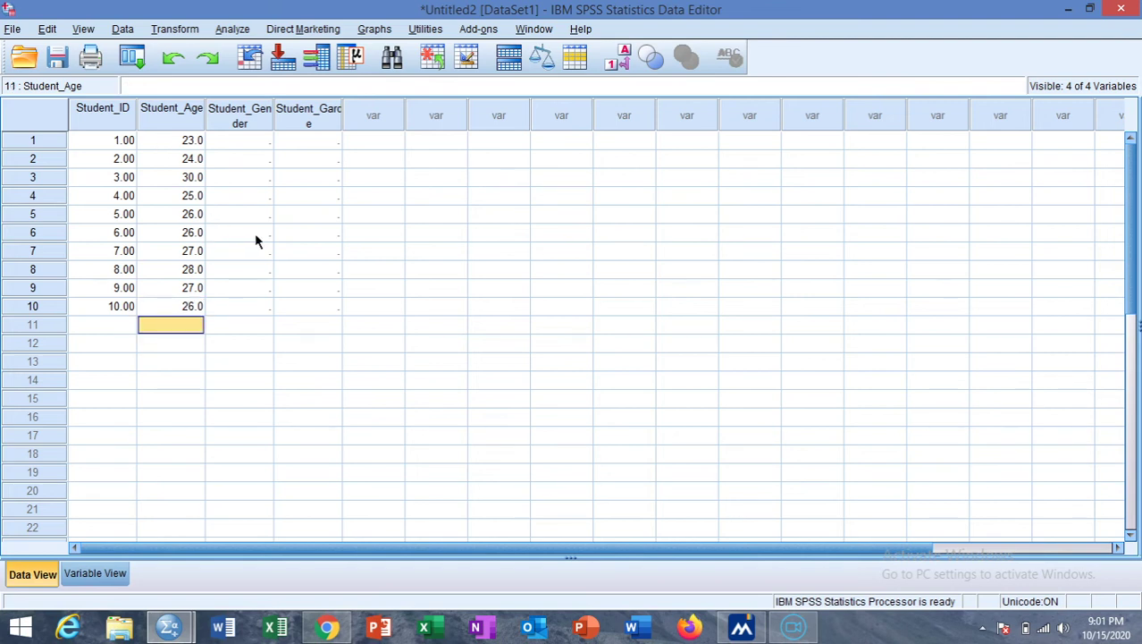
Step: Enter the gender codes 1, 1, 0, 0 and 0 for cases 1 to 5 in the Student_Gender column
{"action": "left_click", "coordinate": [225, 145]}
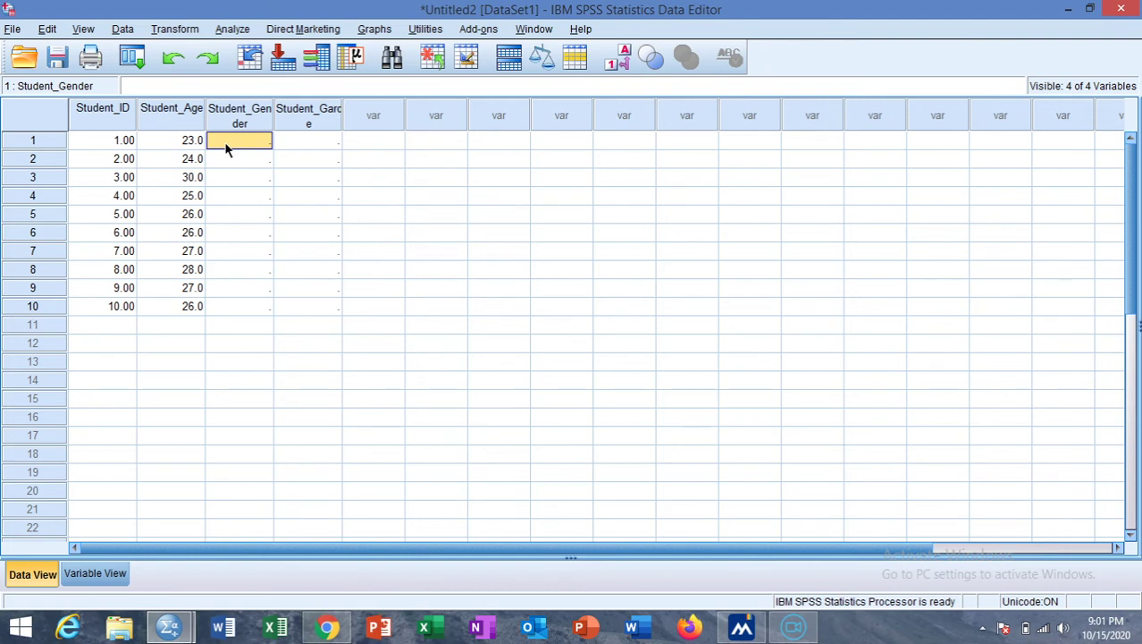
{"action": "type", "text": "1"}
{"action": "key", "text": "Return"}
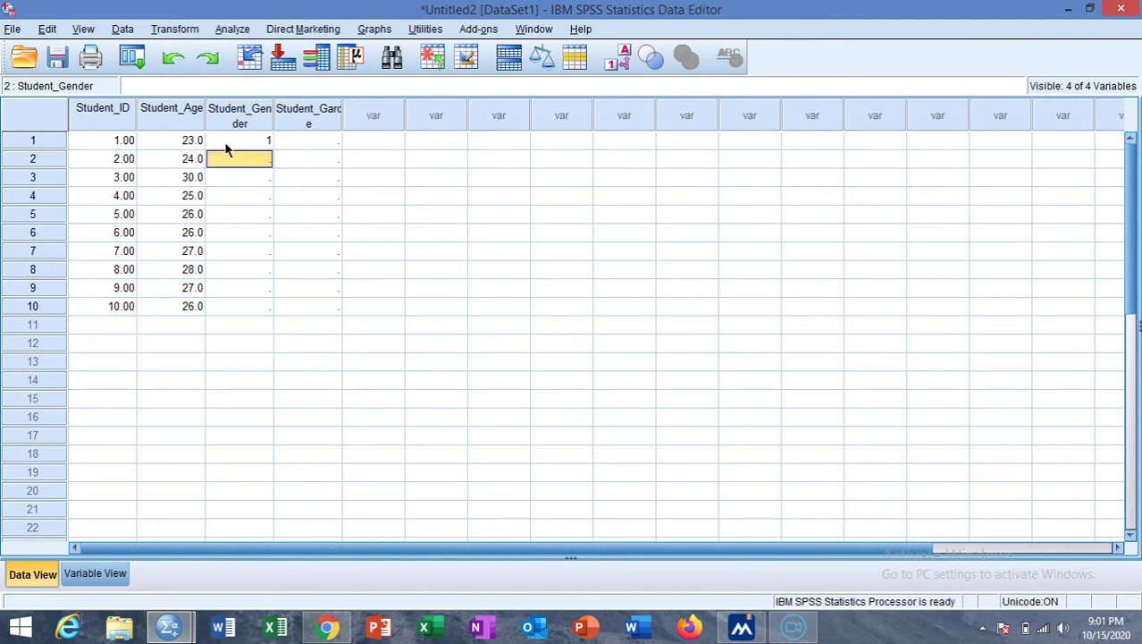
{"action": "type", "text": "1"}
{"action": "key", "text": "Return"}
{"action": "type", "text": "0"}
{"action": "key", "text": "Return"}
{"action": "type", "text": "0"}
{"action": "key", "text": "Return"}
{"action": "type", "text": "0"}
{"action": "key", "text": "Return"}
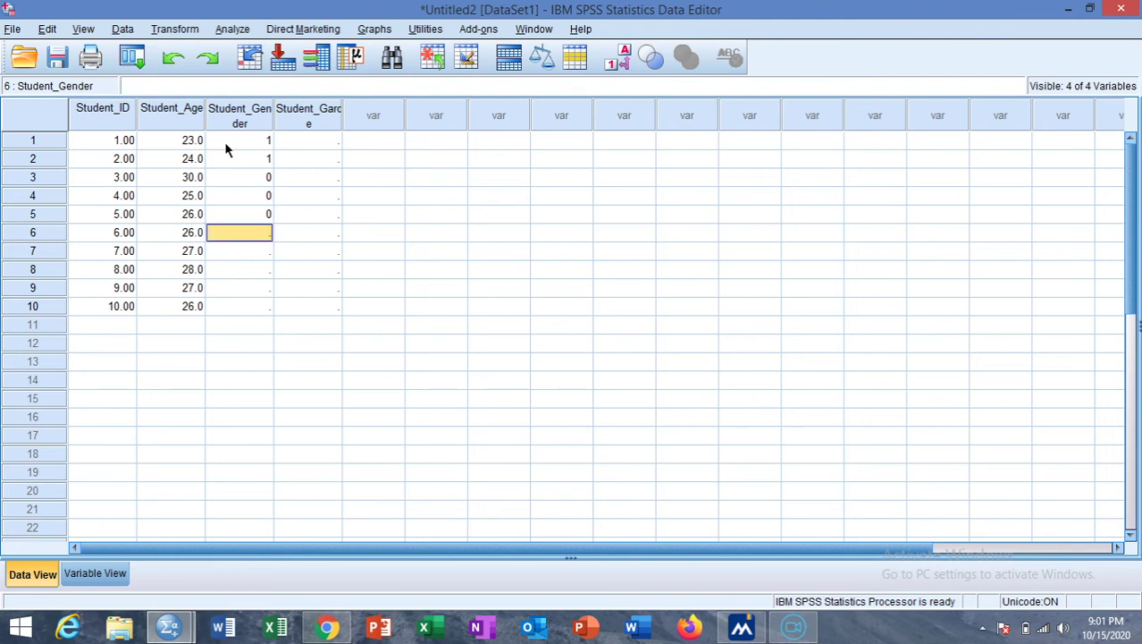
Step: Enter the gender codes 1, 1, 0, 0 and 0 for cases 6 to 10 in the Student_Gender column
{"action": "type", "text": "1"}
{"action": "key", "text": "Return"}
{"action": "type", "text": "1"}
{"action": "key", "text": "Return"}
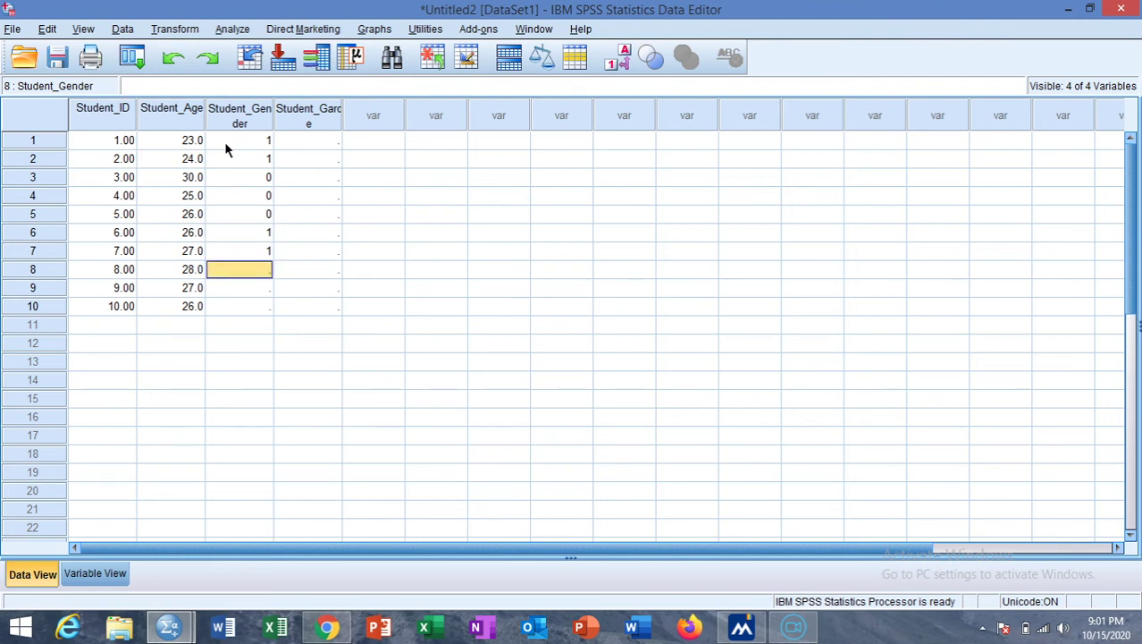
{"action": "type", "text": "0"}
{"action": "key", "text": "Return"}
{"action": "type", "text": "0"}
{"action": "key", "text": "Return"}
{"action": "type", "text": "0"}
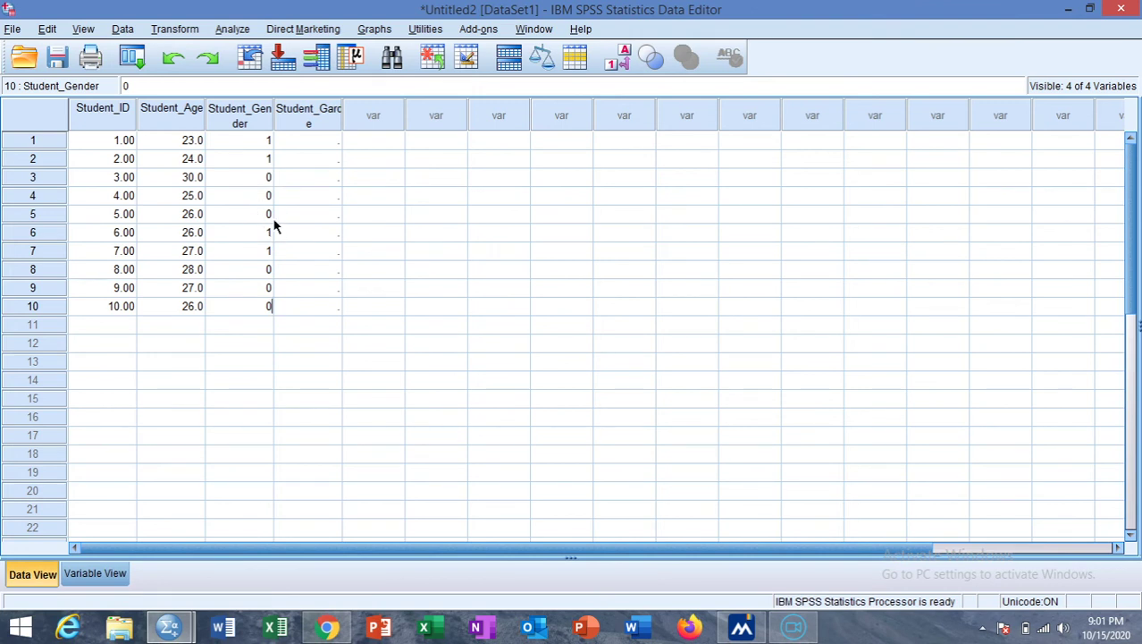
Step: Try to enter the letter "A" as the grade of case 1 in the Student_Garde column
{"action": "left_click", "coordinate": [298, 145]}
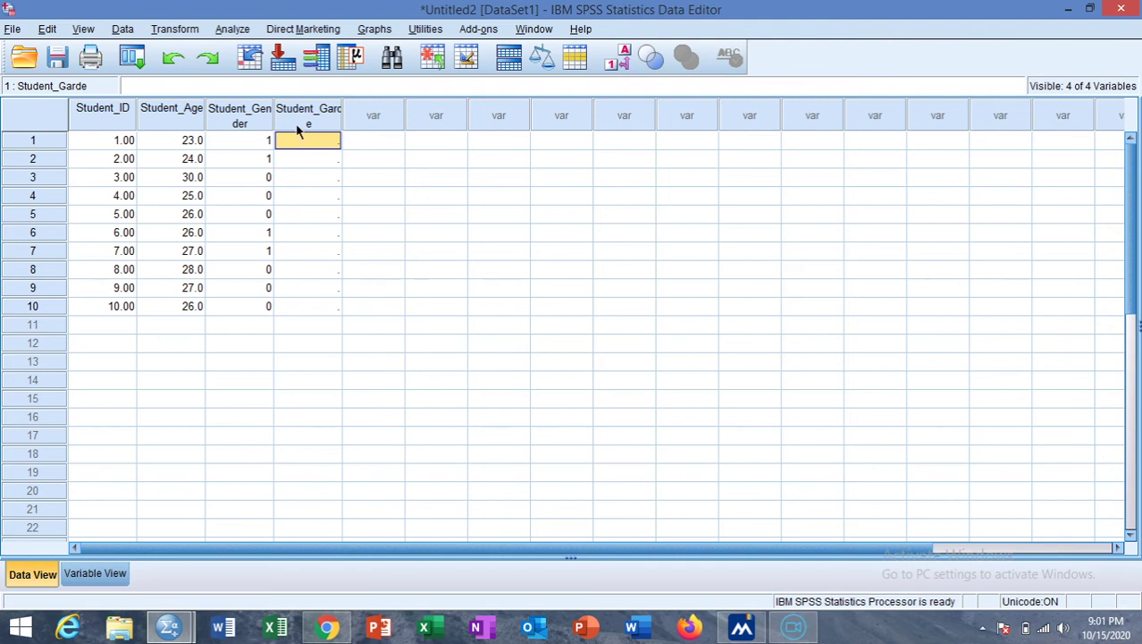
{"action": "left_click", "coordinate": [301, 120]}
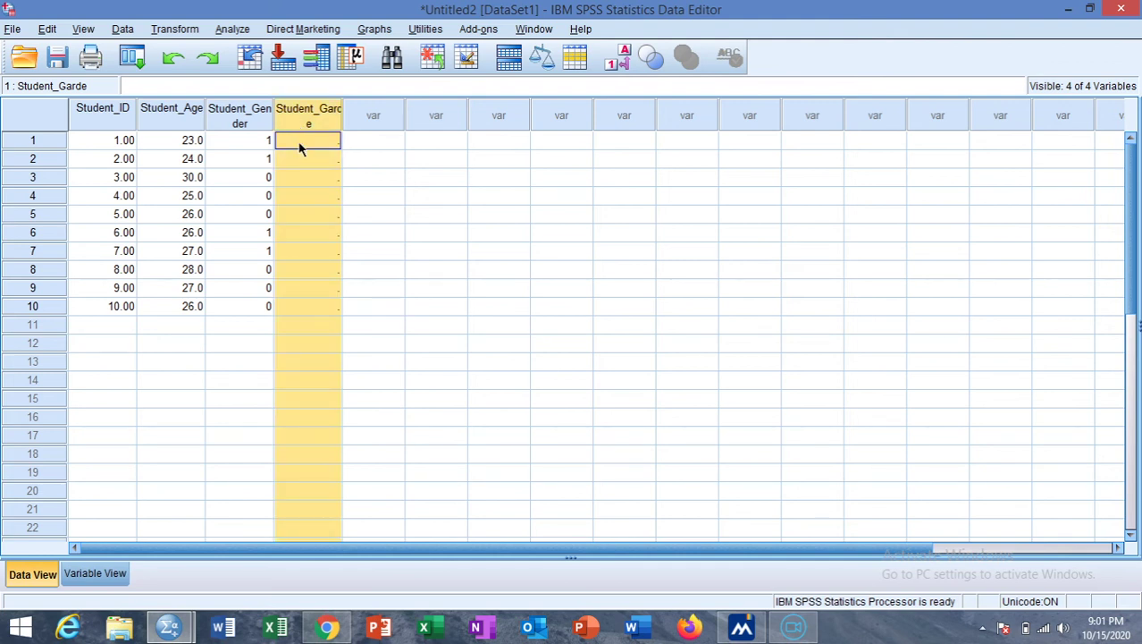
{"action": "left_click", "coordinate": [301, 147]}
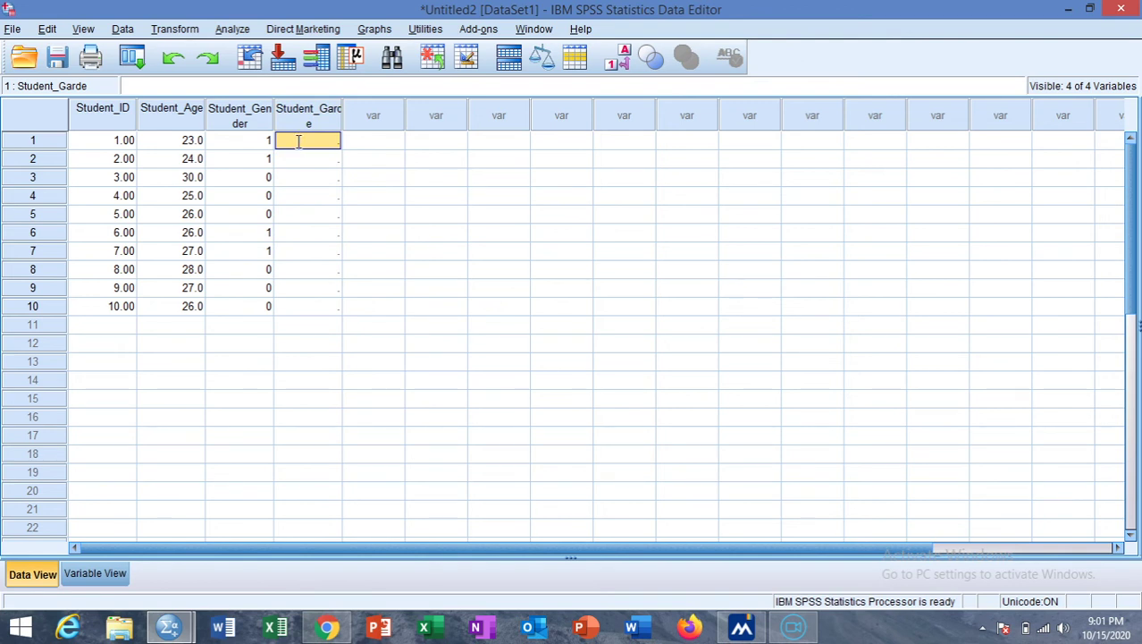
{"action": "type", "text": "A"}
{"action": "key", "text": "Return"}
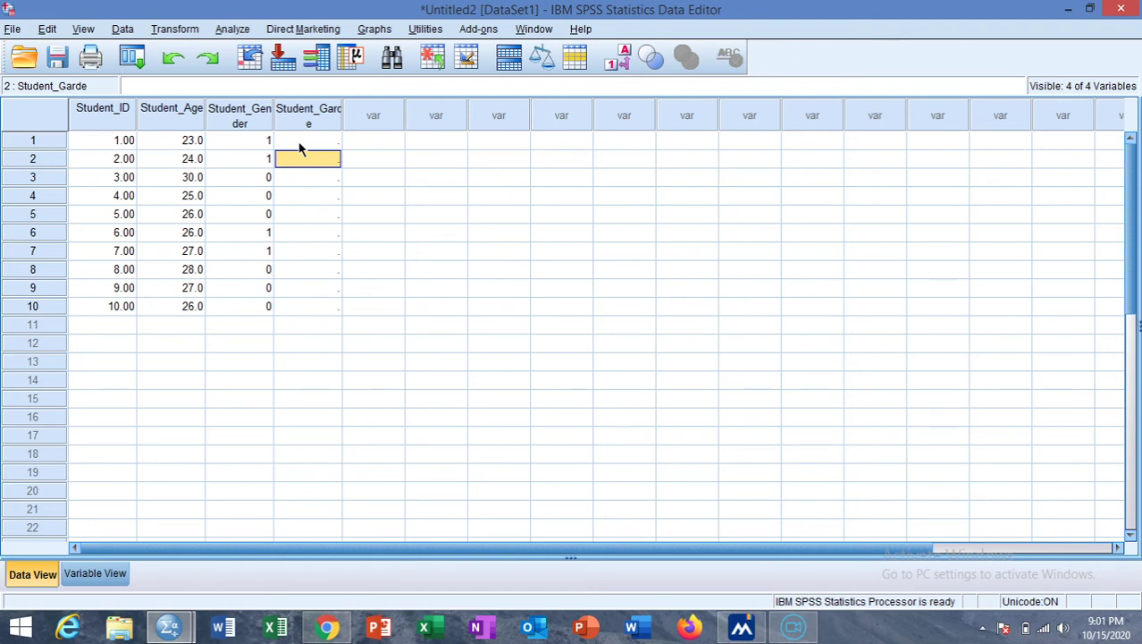
Step: Enter the grade codes 1, 2, 3, 2 and 3 for cases 1 to 5 in the Student_Garde column
{"action": "left_click", "coordinate": [299, 144]}
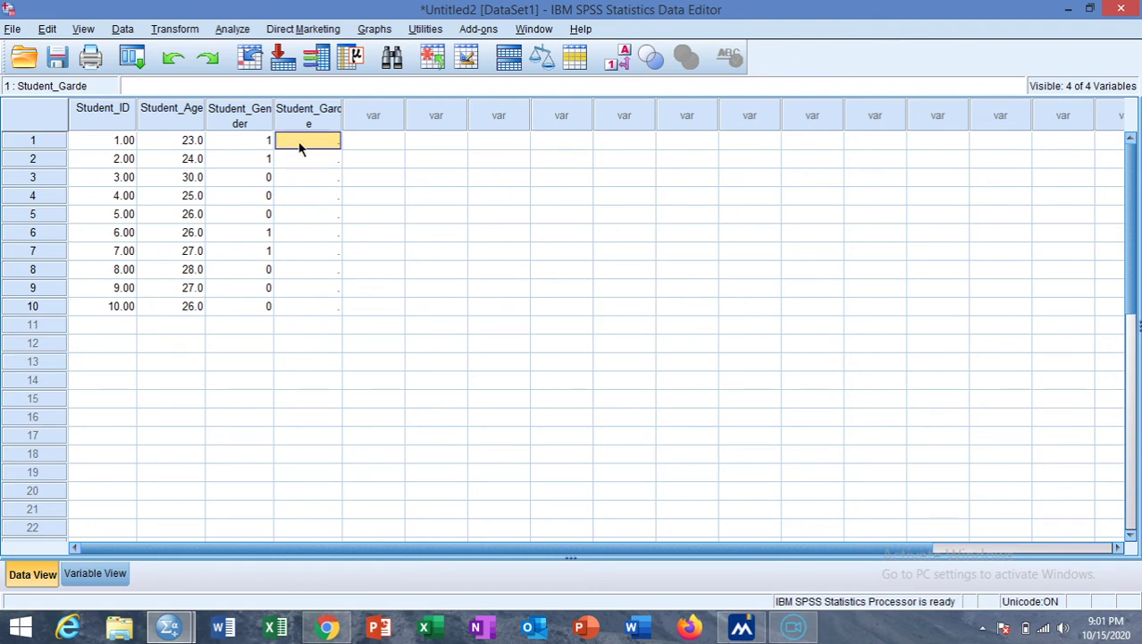
{"action": "type", "text": "1"}
{"action": "key", "text": "Return"}
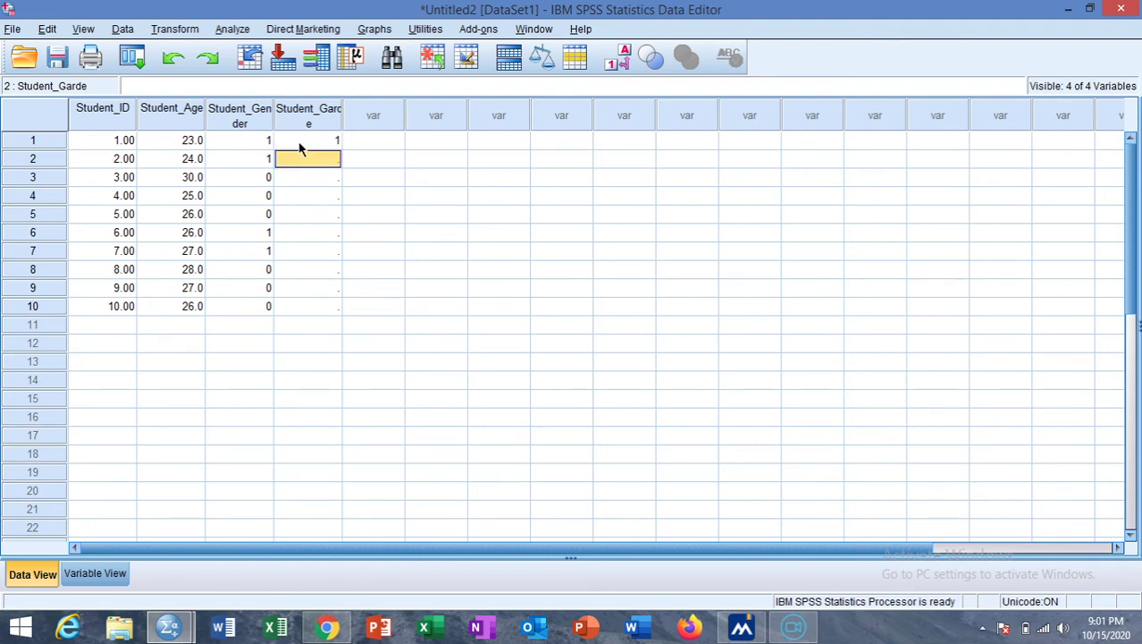
{"action": "type", "text": "2"}
{"action": "key", "text": "Return"}
{"action": "type", "text": "3"}
{"action": "key", "text": "Return"}
{"action": "type", "text": "2"}
{"action": "key", "text": "Return"}
{"action": "type", "text": "3"}
{"action": "key", "text": "Return"}
Step: Enter the grade codes 4, 5, 1, 2 and 3 for cases 6 to 10 in the Student_Garde column
{"action": "type", "text": "4"}
{"action": "key", "text": "Return"}
{"action": "type", "text": "5"}
{"action": "key", "text": "Return"}
{"action": "type", "text": "1"}
{"action": "key", "text": "Return"}
{"action": "type", "text": "2"}
{"action": "key", "text": "Return"}
{"action": "type", "text": "3"}
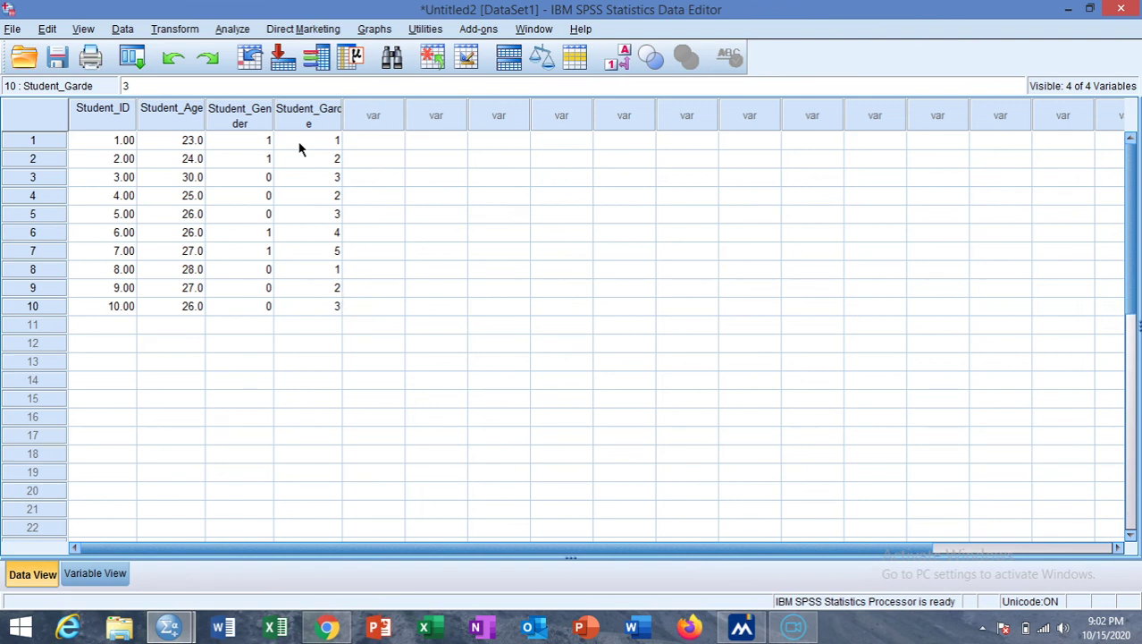
{"action": "left_click", "coordinate": [300, 143]}
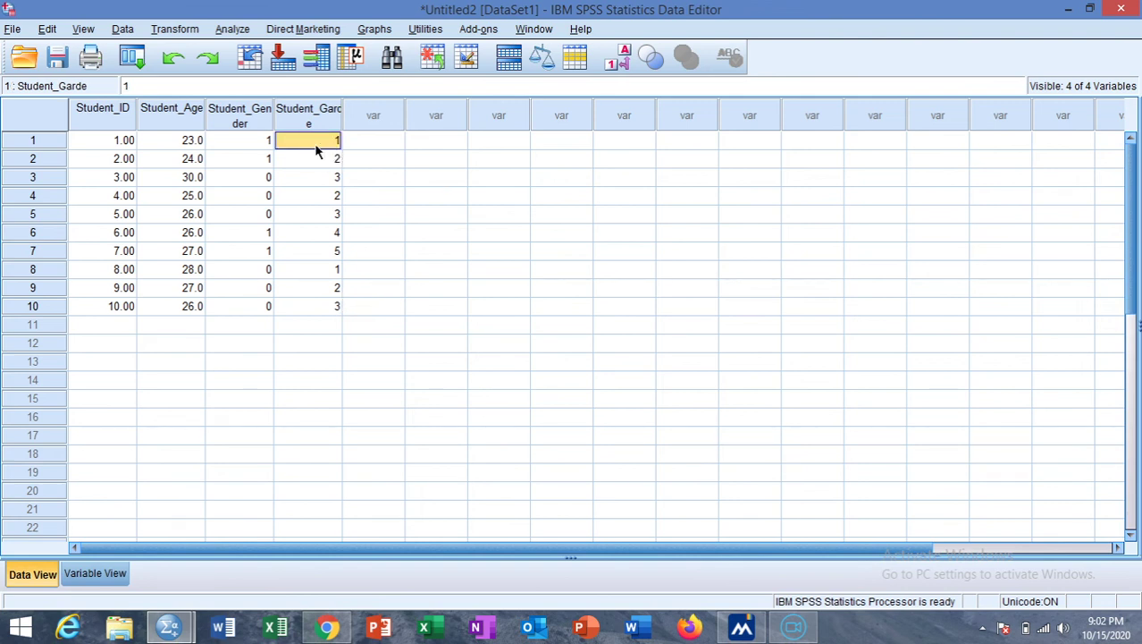